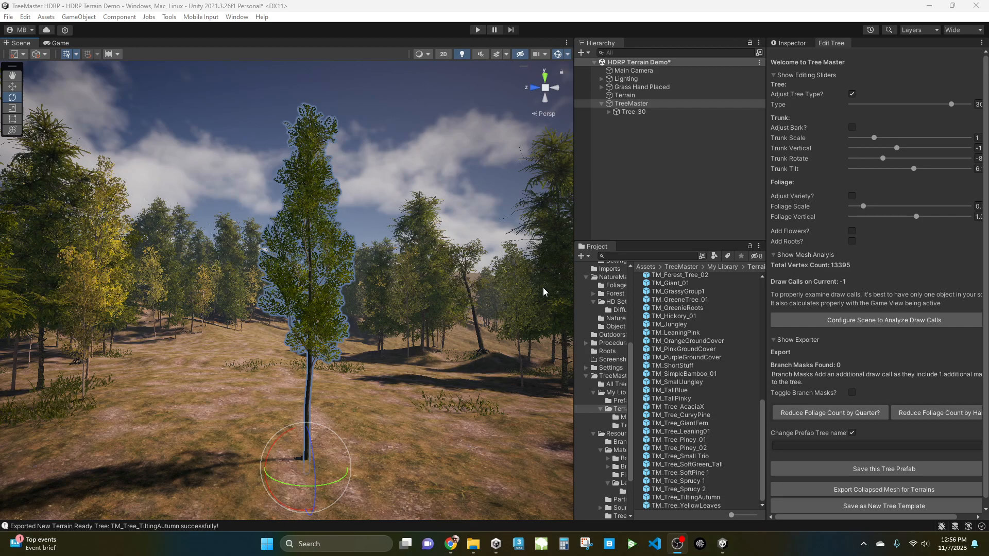
Enable foliage variety adjustment and set the Variety slider to 17 for the selected tree.
middle_drag(423, 312, 414, 367)
scroll(413, 308, up, 1)
scroll(400, 315, up, 1)
scroll(401, 363, up, 2)
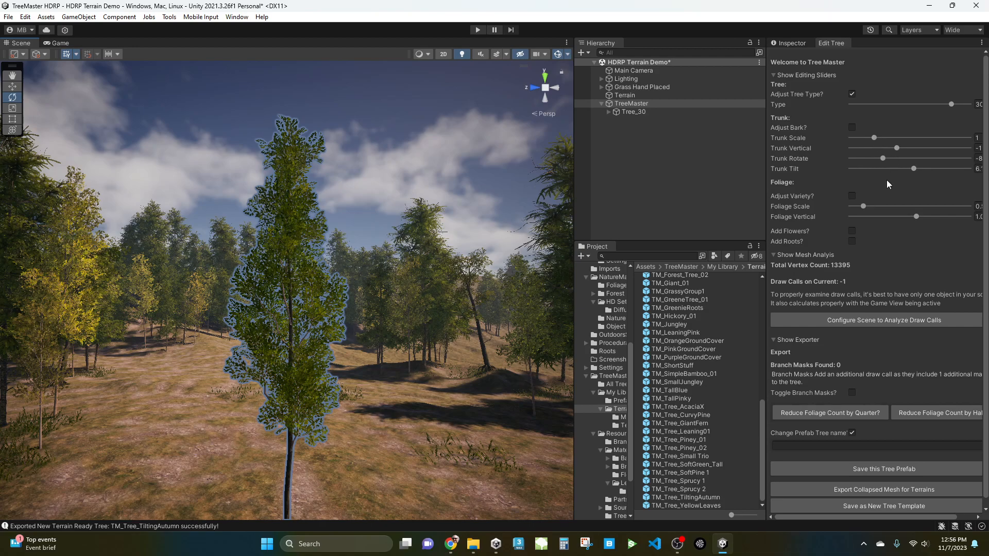
click(851, 196)
drag(855, 206, 879, 209)
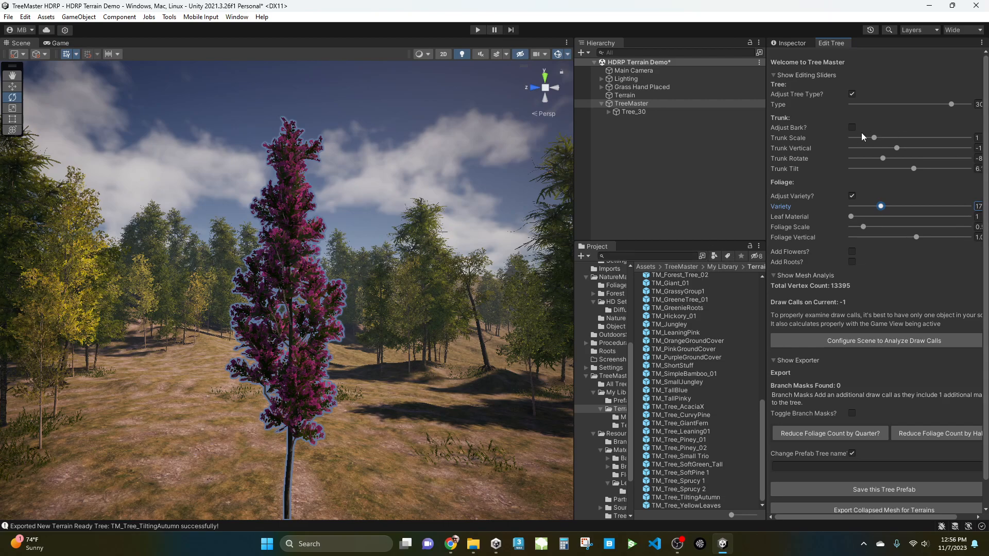
Turn off the Adjust Variety and Adjust Tree Type options.
click(852, 196)
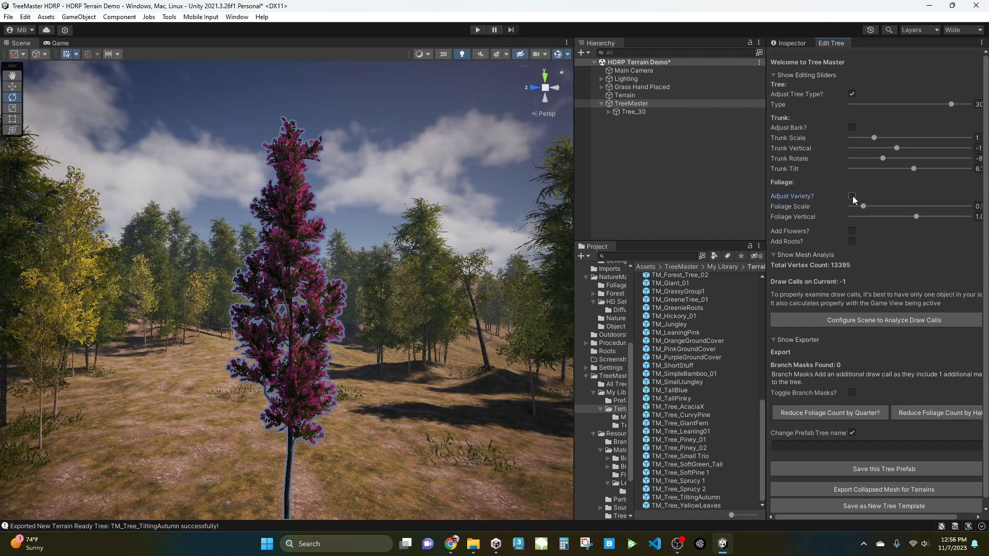
click(851, 94)
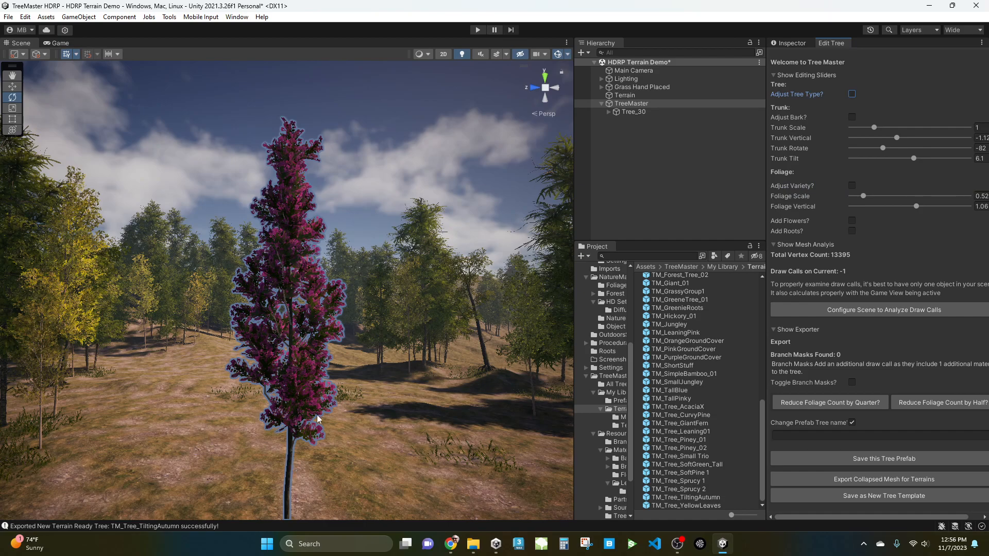
Select a foliage cluster on the lower trunk and set its Foliage Selection to 32.
scroll(304, 332, up, 4)
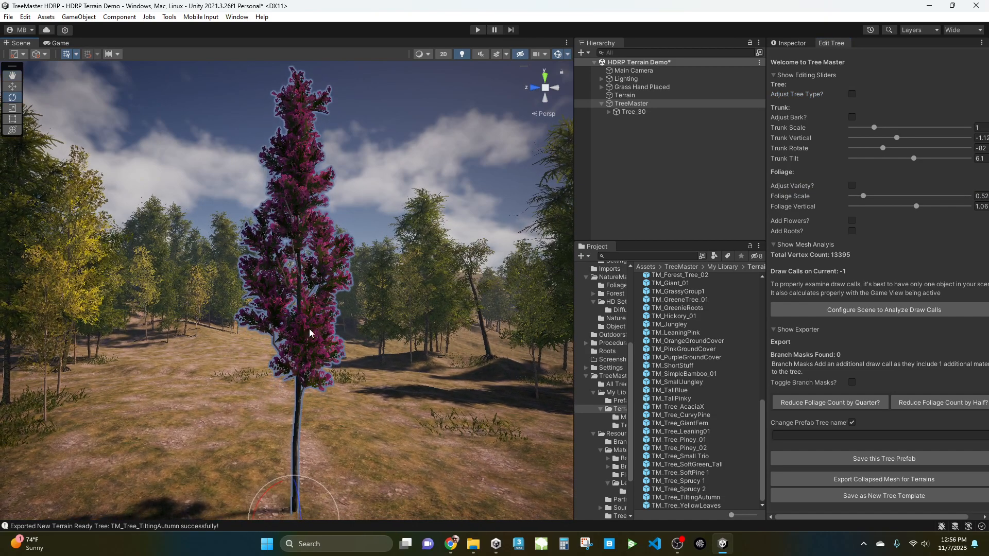
scroll(335, 345, up, 5)
middle_drag(353, 353, 338, 352)
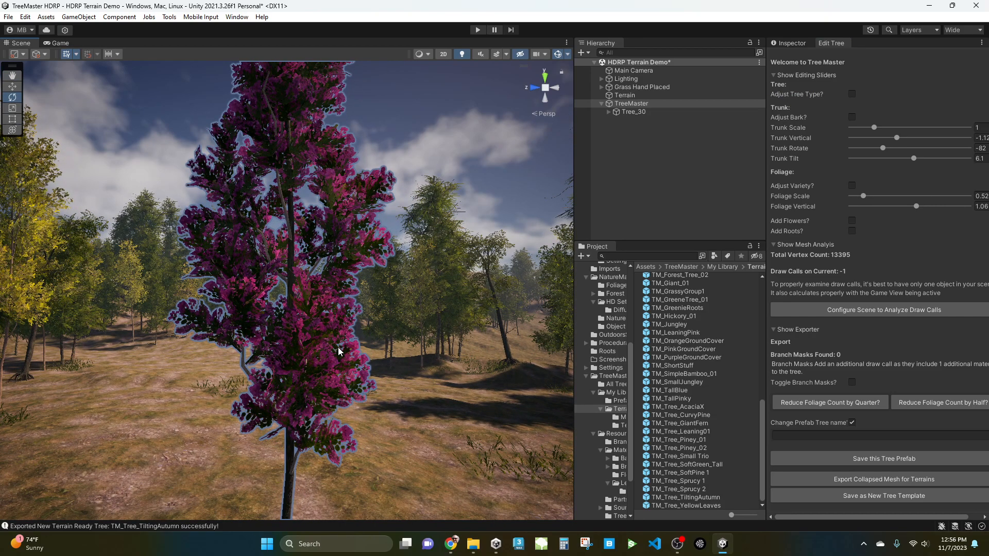
middle_drag(336, 380, 336, 355)
click(333, 346)
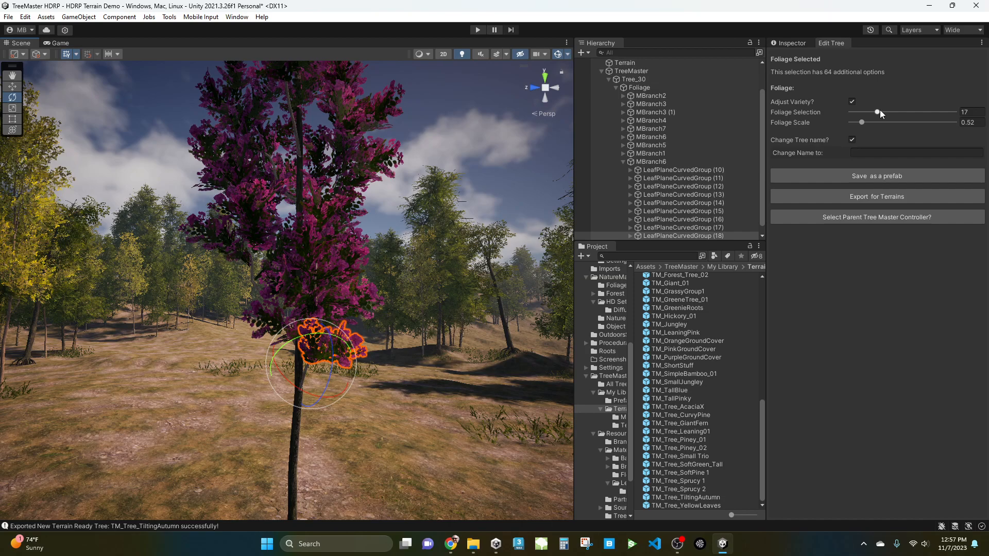
click(962, 112)
text(32)
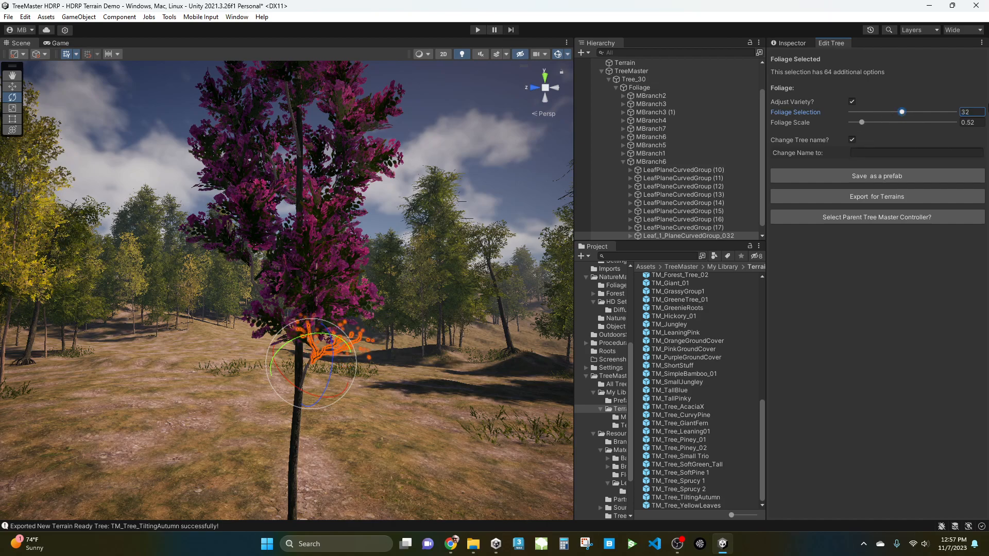
Try a Foliage Selection of 64 on the same cluster and set it back to 32.
click(969, 112)
text(64)
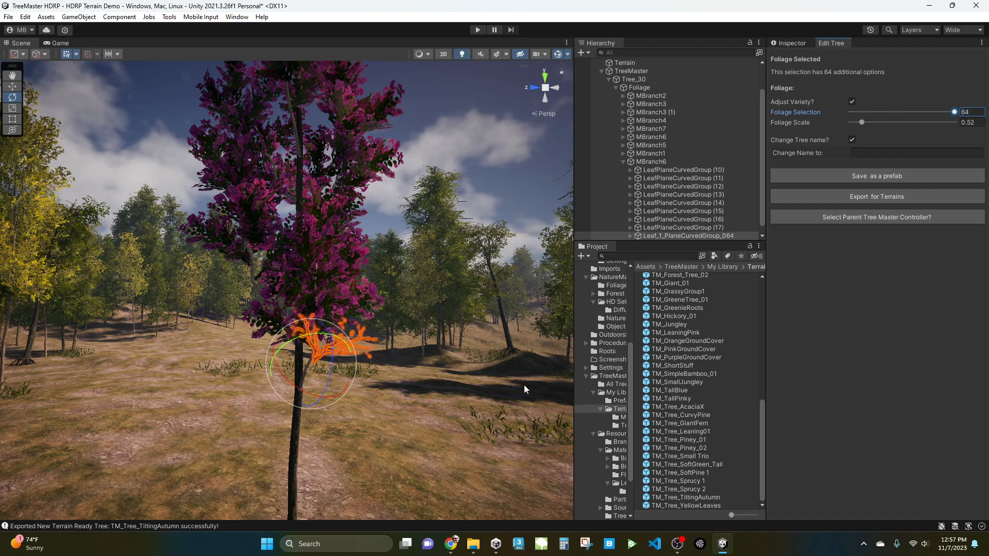
click(981, 110)
text(32)
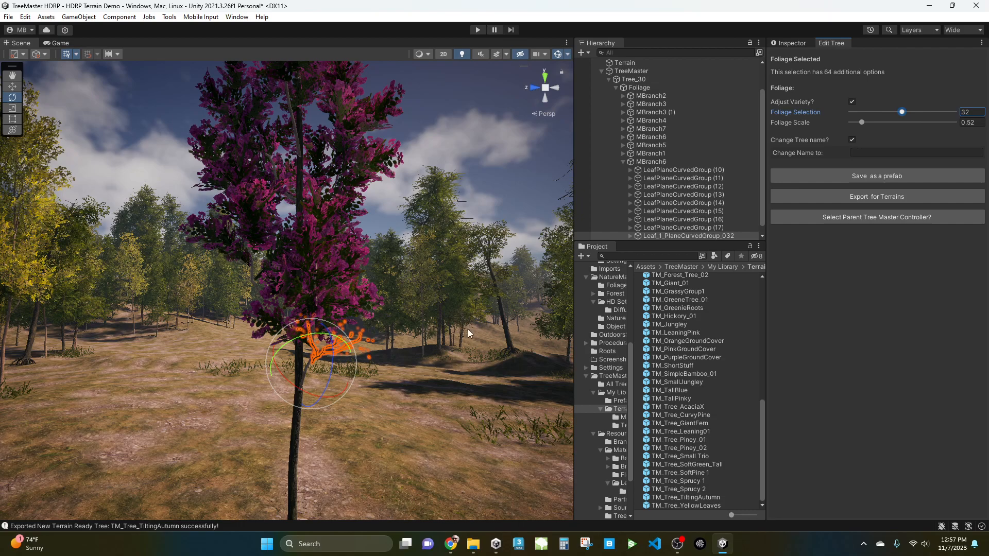
Select two more neighbouring foliage clusters and set each one's Foliage Selection to 32.
click(270, 323)
click(975, 111)
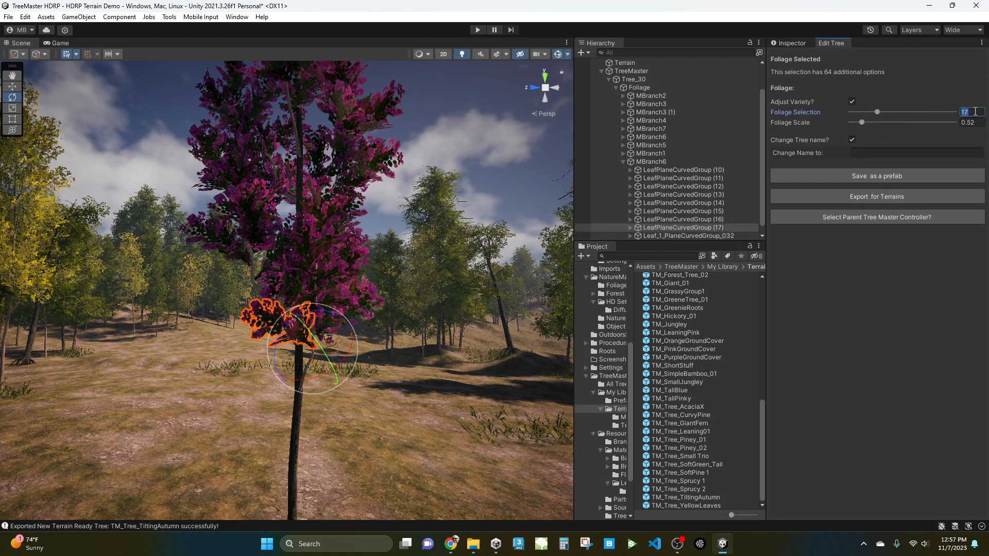
text(32)
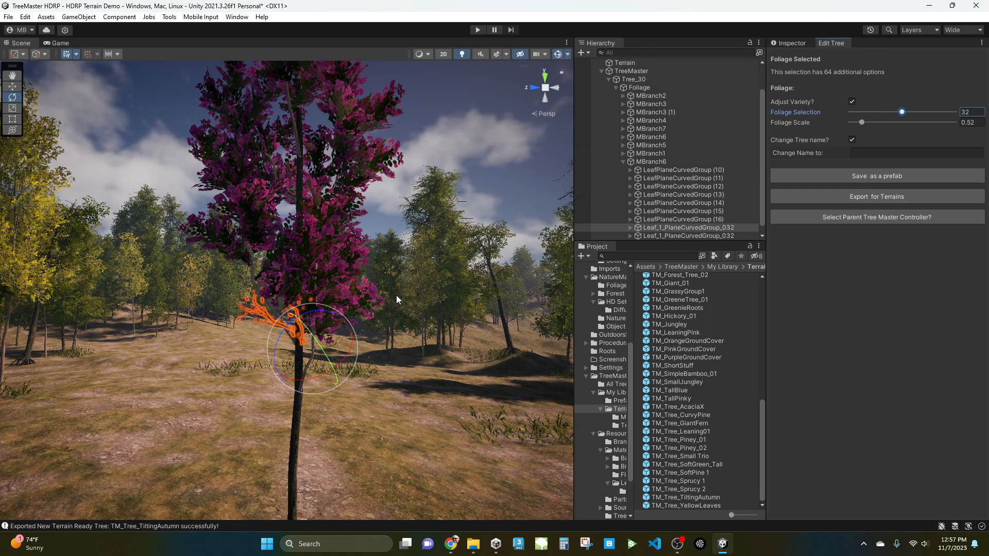
click(375, 303)
click(971, 111)
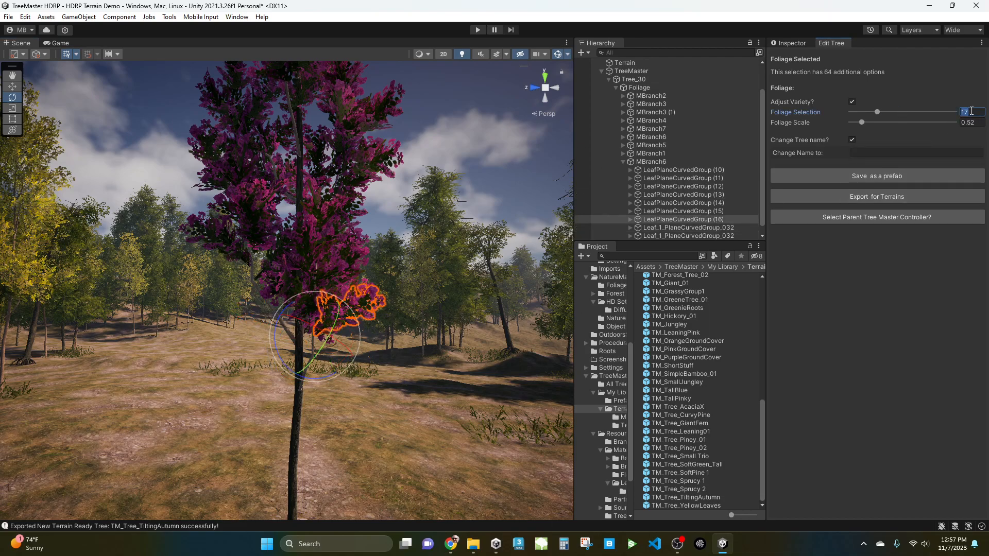
text(32)
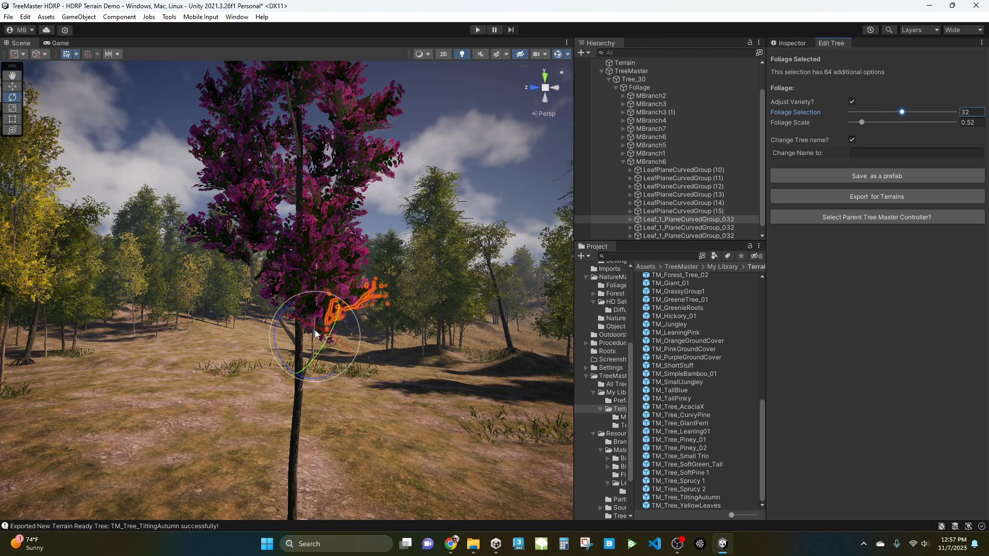
Select a foliage cluster on the upper left of the crown and set its Foliage Selection to 18.
middle_drag(275, 262, 296, 184)
scroll(317, 216, up, 2)
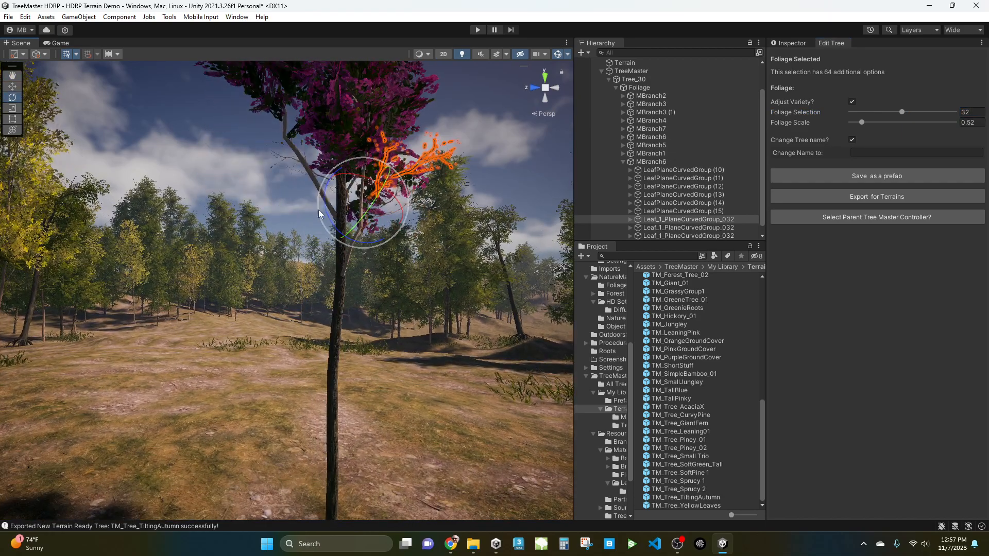
scroll(355, 216, up, 4)
middle_drag(367, 233, 347, 269)
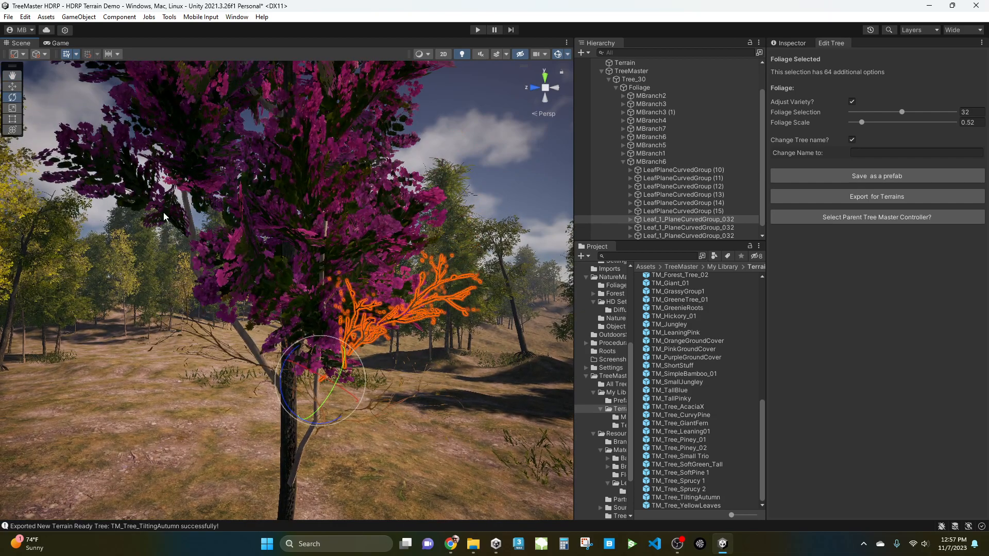
click(134, 193)
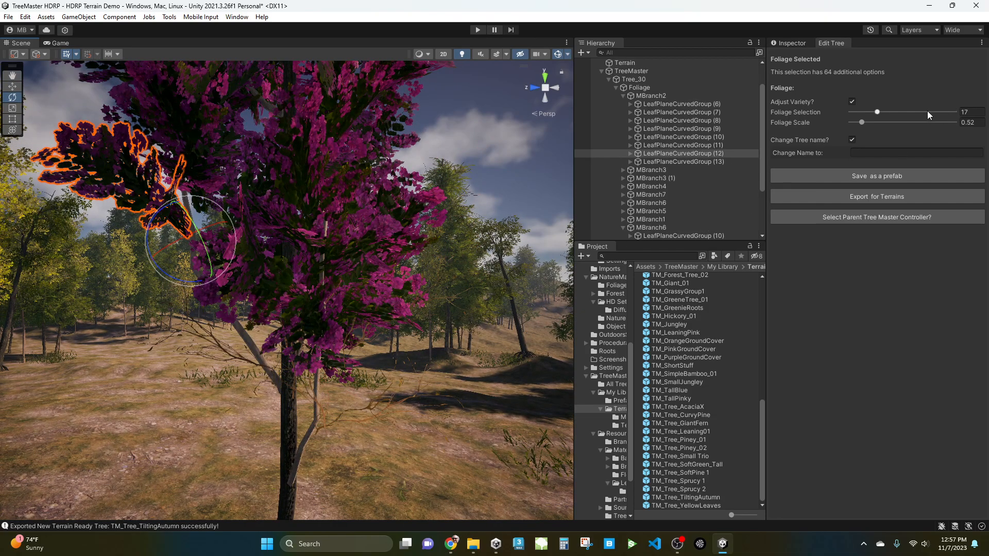
drag(877, 109, 880, 110)
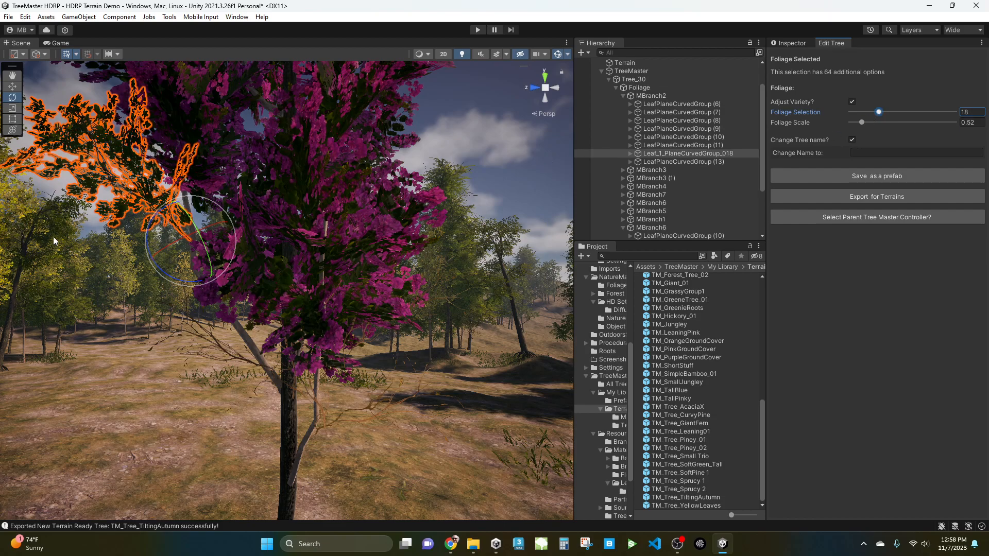
Select two more central foliage clusters and set each one's Foliage Selection to 18.
click(333, 335)
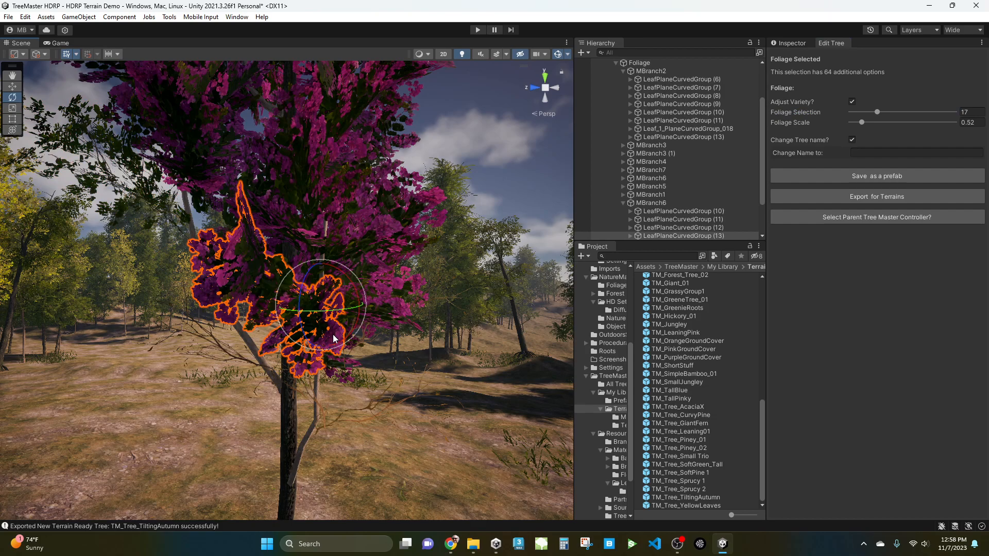
click(824, 113)
text(18)
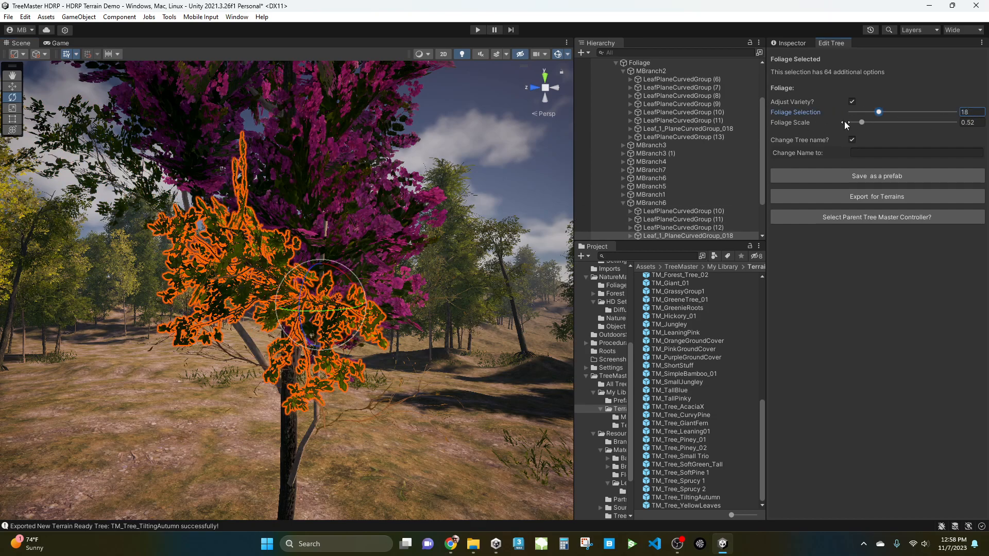
click(383, 212)
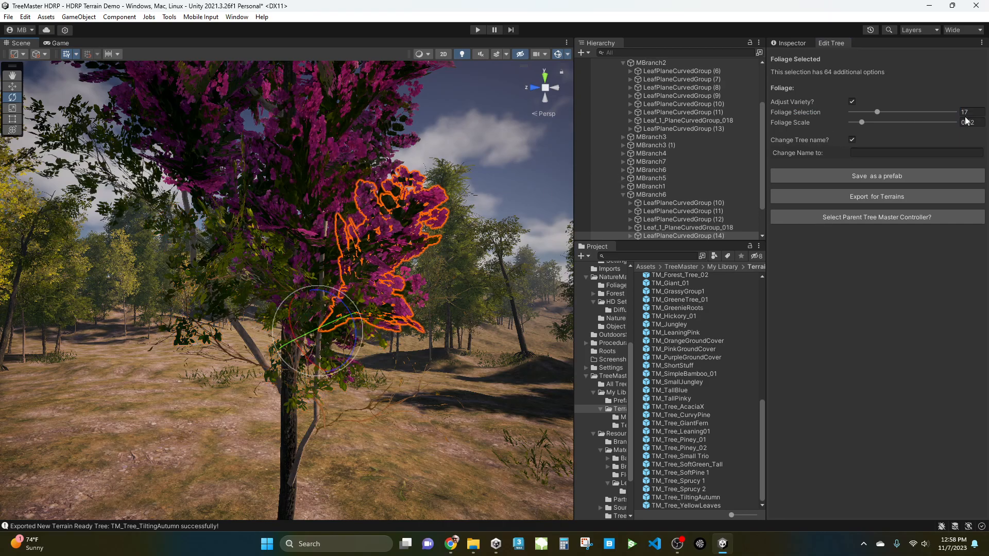
click(879, 112)
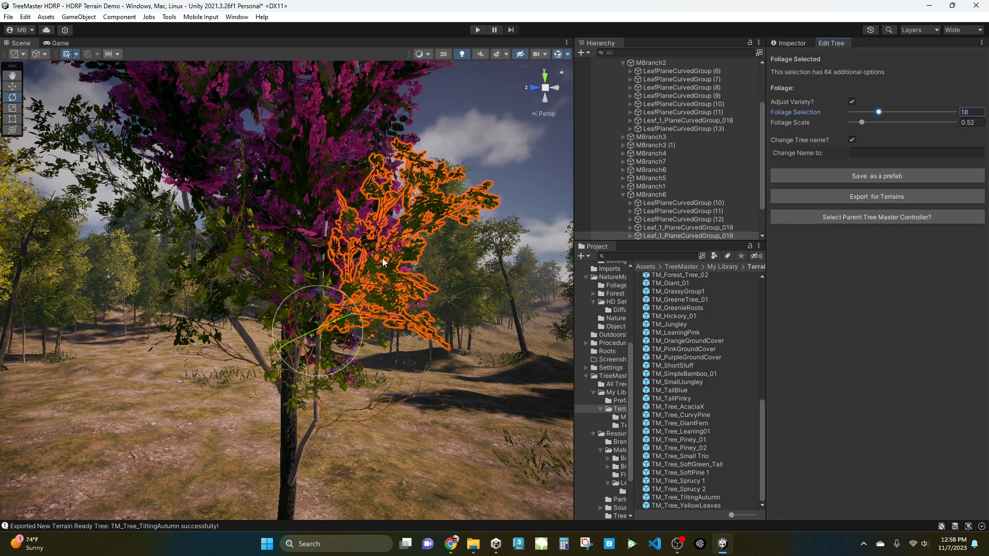
Select a foliage cluster in the upper crown and set its Foliage Selection to 19.
middle_drag(376, 237, 392, 282)
scroll(396, 287, down, 4)
alt+drag(399, 289, 360, 255)
click(359, 254)
alt+drag(406, 278, 214, 327)
scroll(289, 258, up, 3)
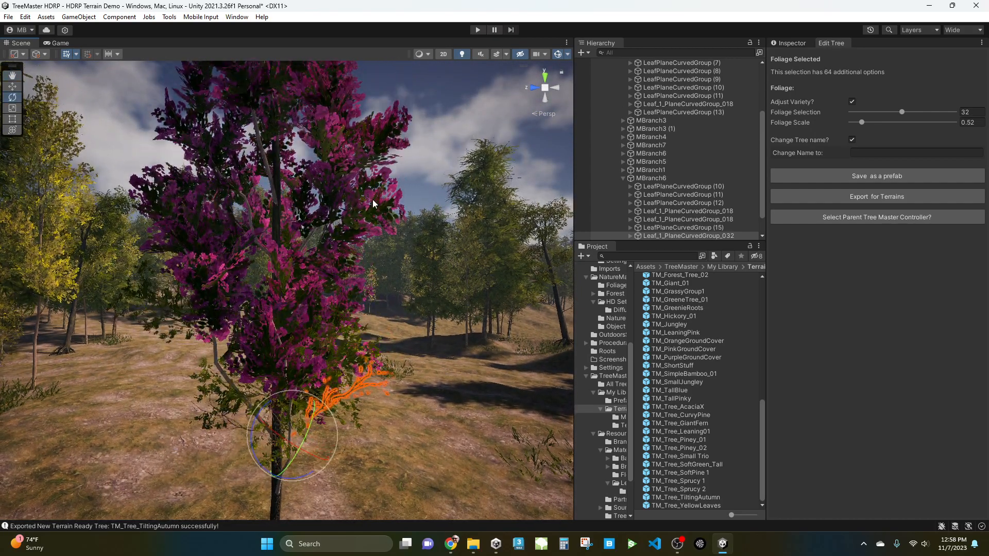
click(372, 203)
click(879, 111)
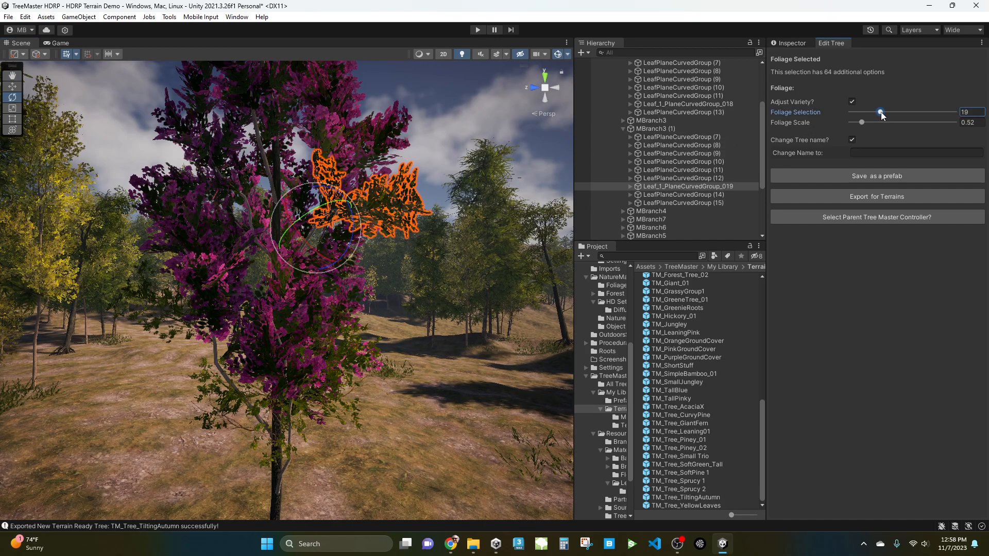
Set another upper cluster's Foliage Selection to 19 and a left-side cluster's to 21.
click(882, 113)
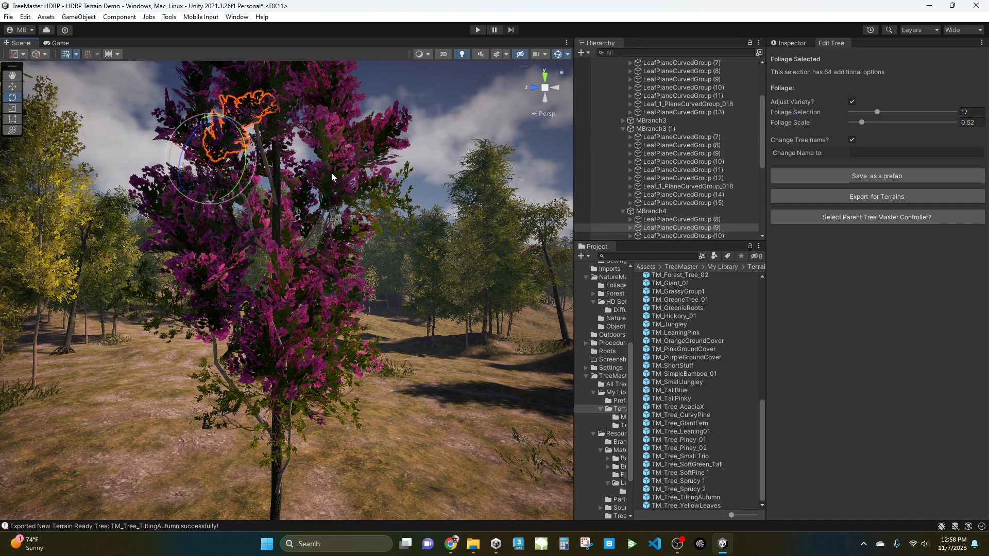
click(881, 113)
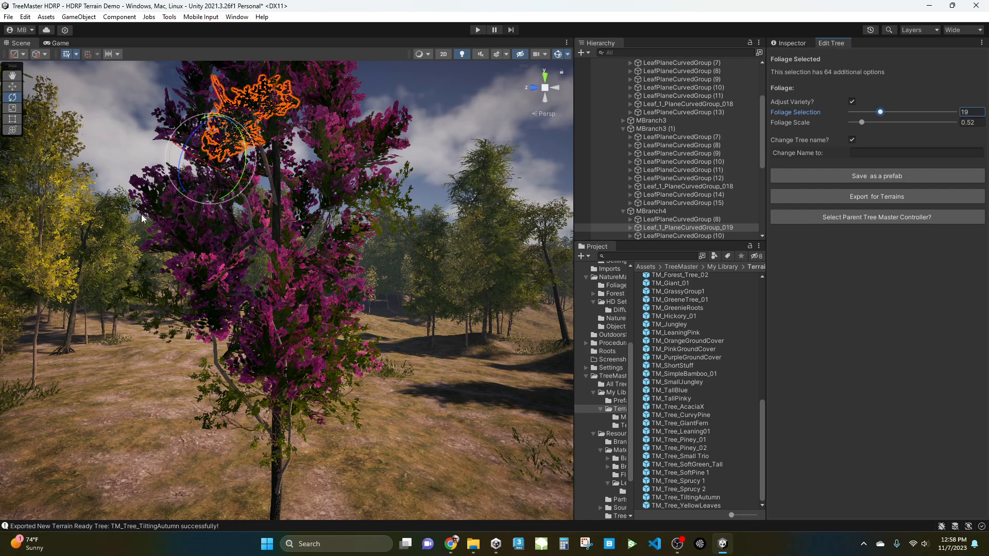
click(877, 112)
click(879, 113)
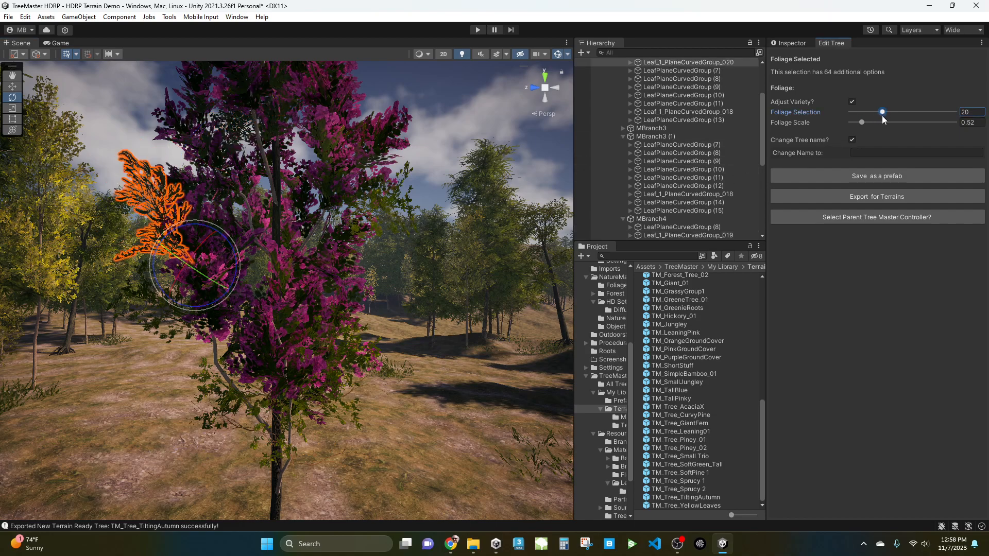
drag(883, 118, 884, 117)
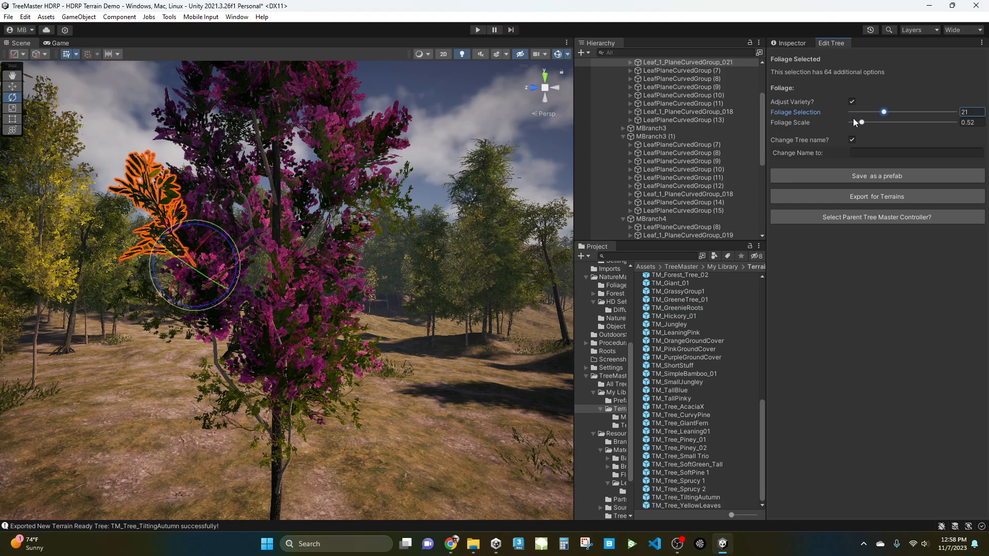
Deselect the foliage and orbit around to review the modified tree.
click(416, 128)
scroll(334, 259, down, 3)
middle_drag(313, 253, 311, 255)
alt+drag(311, 254, 377, 260)
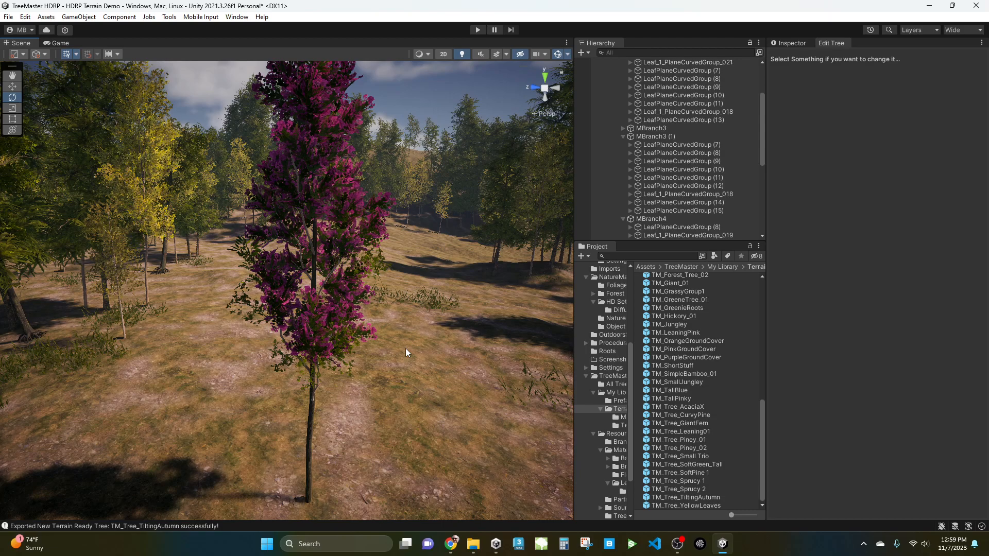
middle_drag(357, 323, 350, 364)
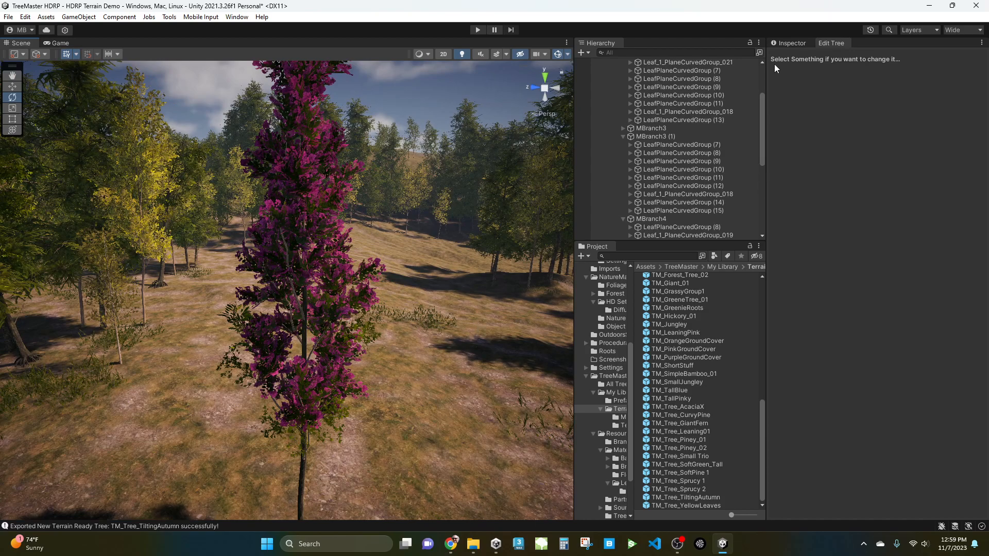
Select the TreeMaster object, enable tree type adjustment and set the Type slider to 15.
scroll(676, 211, up, 5)
click(629, 104)
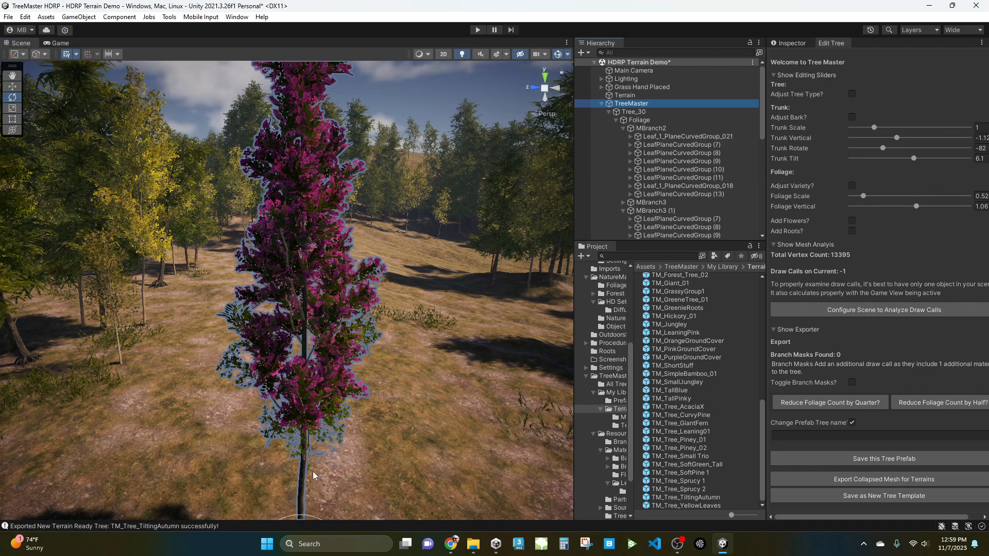
click(342, 447)
key(f)
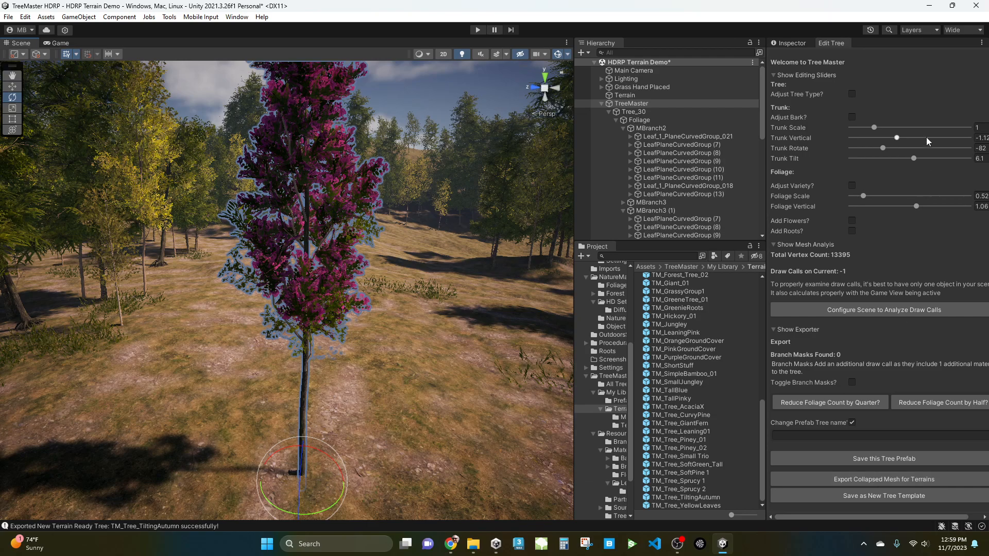
click(851, 94)
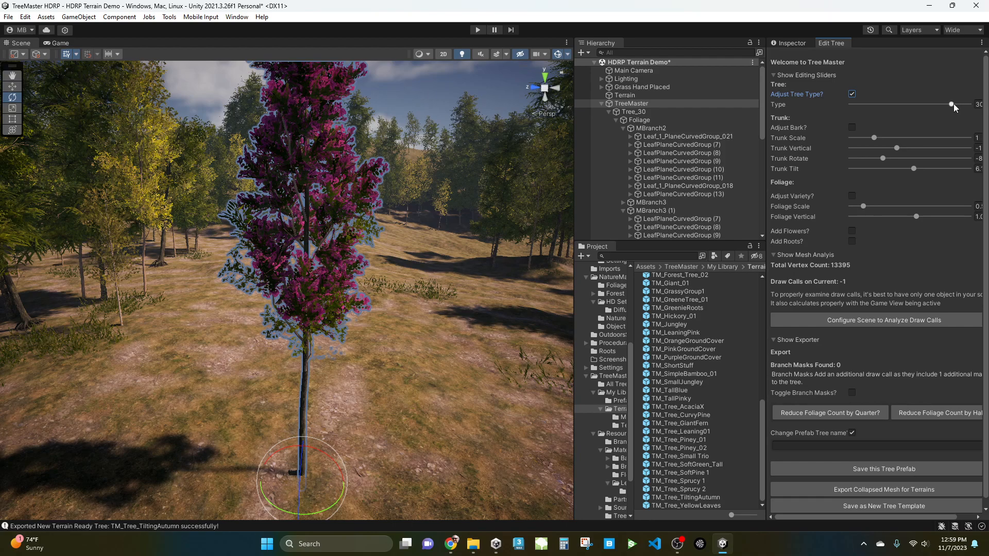
drag(953, 104, 908, 108)
mouse_move(909, 108)
mouse_down()
mouse_move(922, 112)
mouse_move(901, 111)
mouse_up()
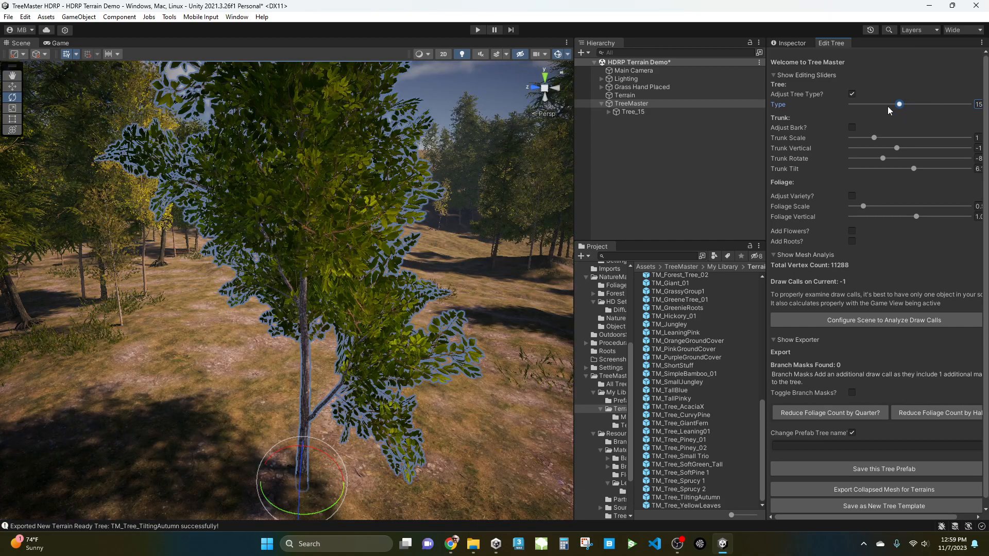
Reduce the tree's foliage count by half.
click(951, 413)
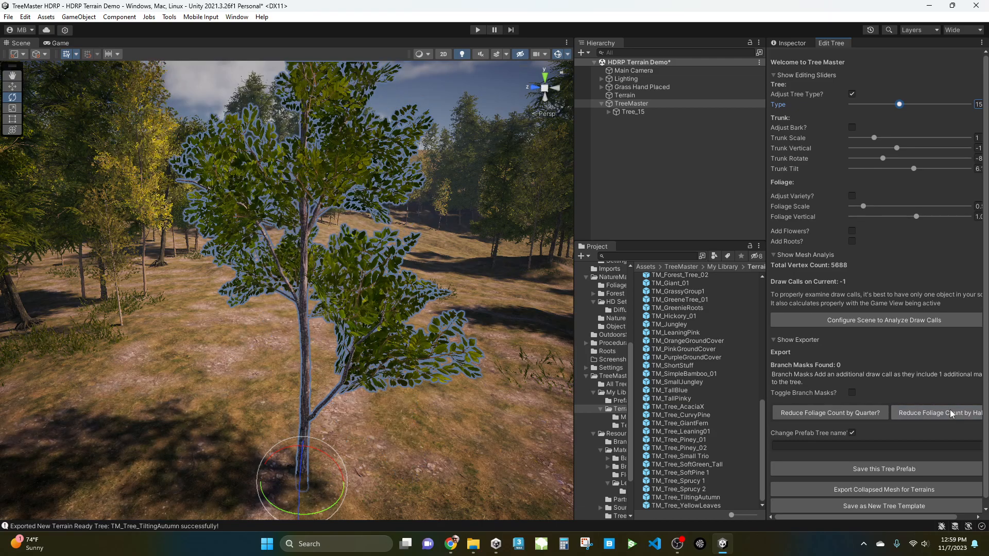
Turn off tree type adjustment on the TreeMaster and clear the selection.
scroll(498, 319, down, 1)
scroll(444, 333, down, 2)
middle_drag(403, 338, 404, 380)
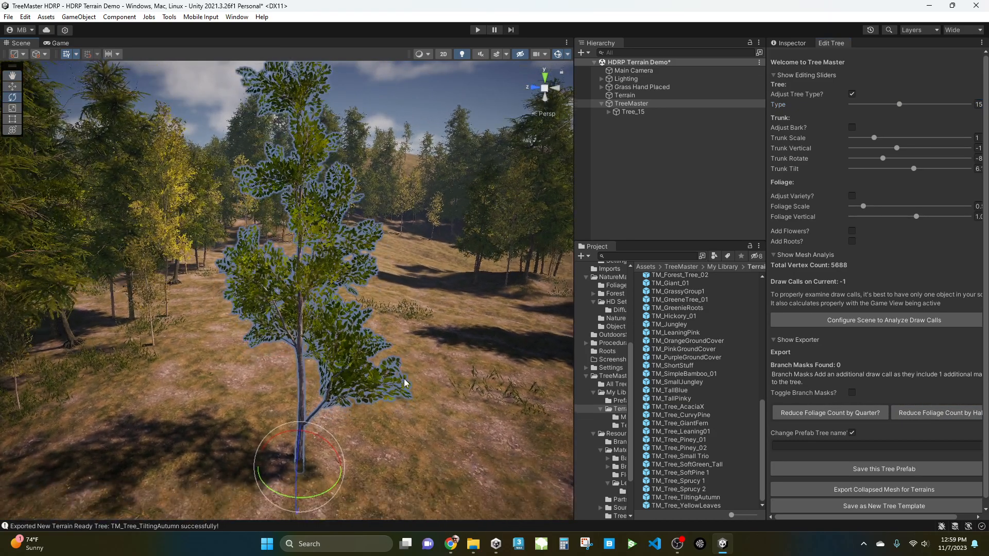
alt+drag(409, 373, 351, 203)
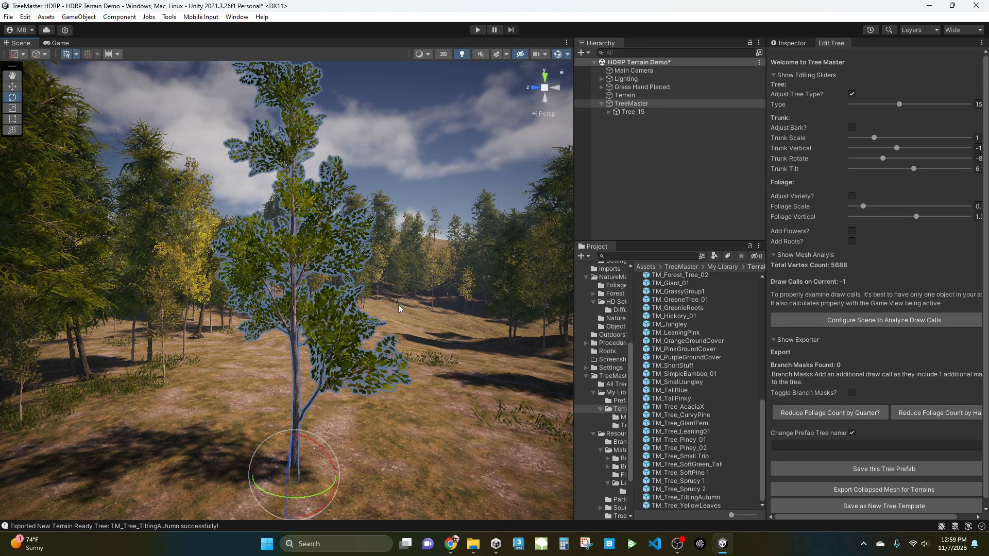
click(853, 94)
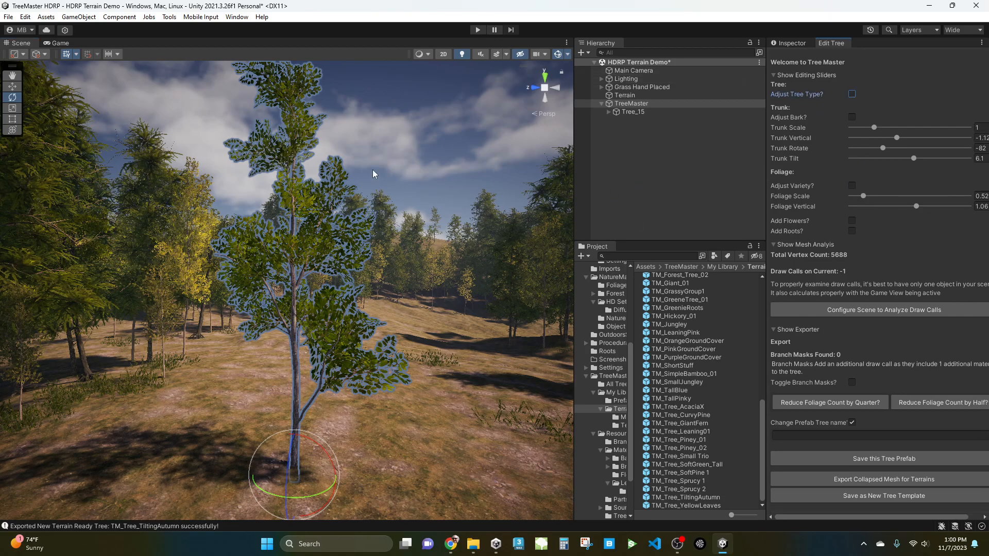
click(387, 143)
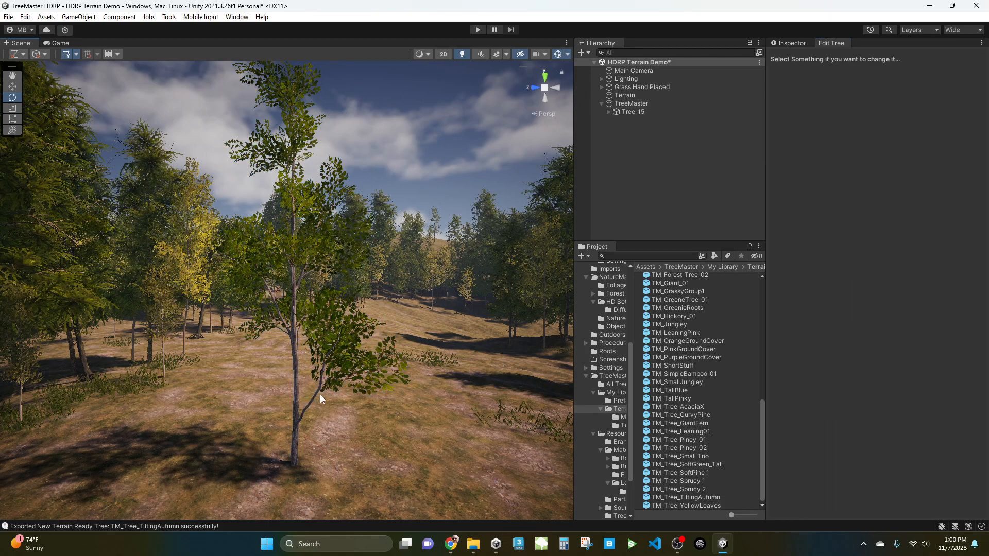
Select a foliage branch under Foliage, disable its Adjust Variety and set its Prefab Selection to 2.
click(368, 369)
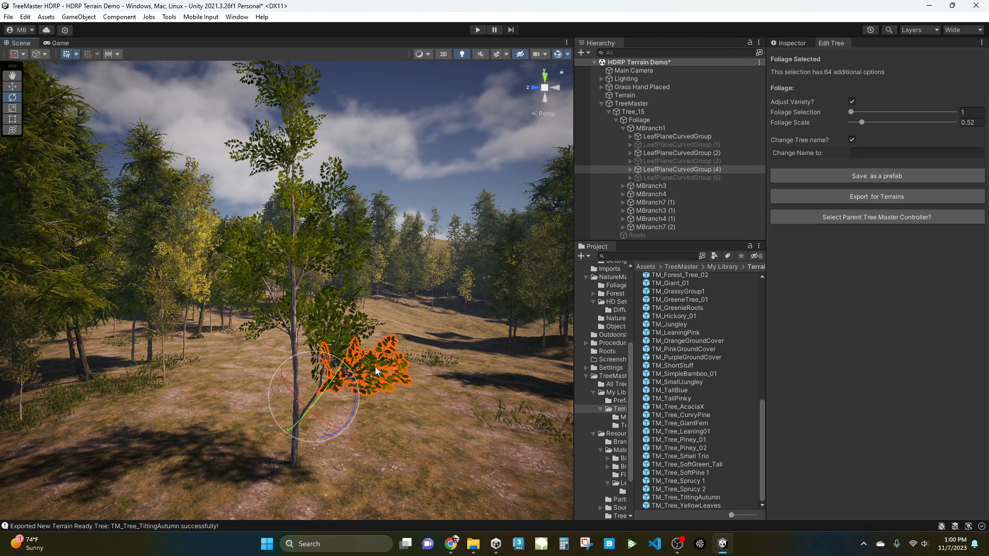
click(412, 193)
click(650, 123)
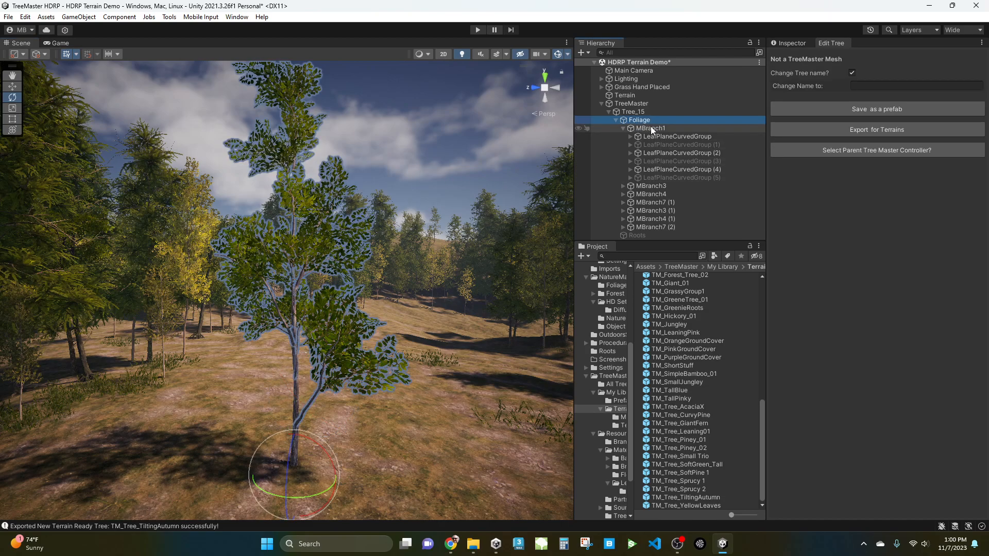
click(651, 127)
click(623, 128)
click(623, 128)
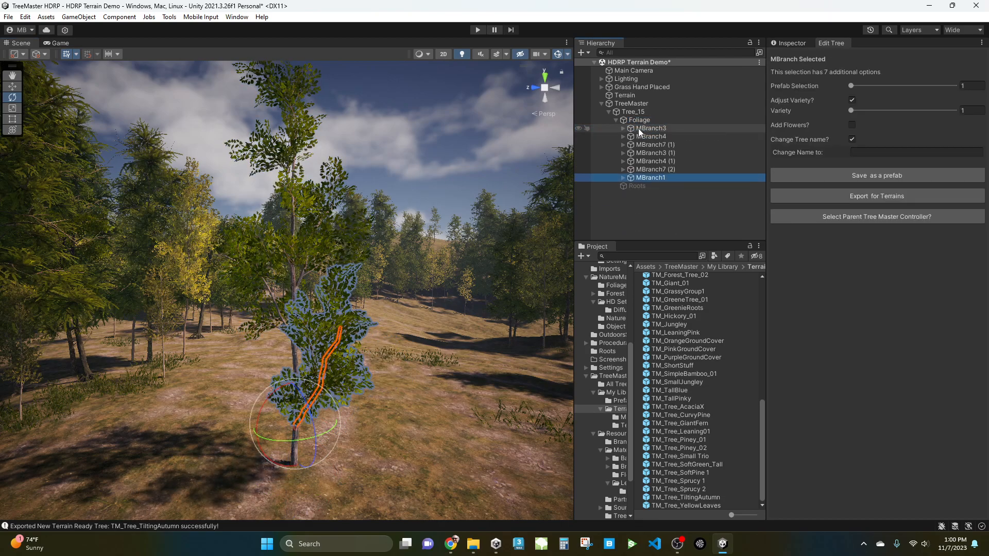
click(645, 128)
right_drag(389, 357, 397, 356)
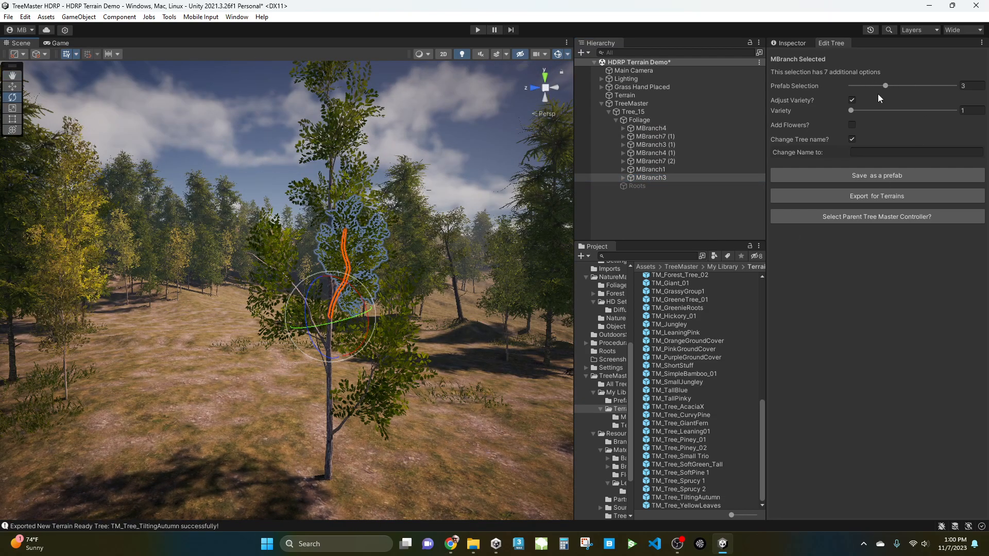
click(852, 100)
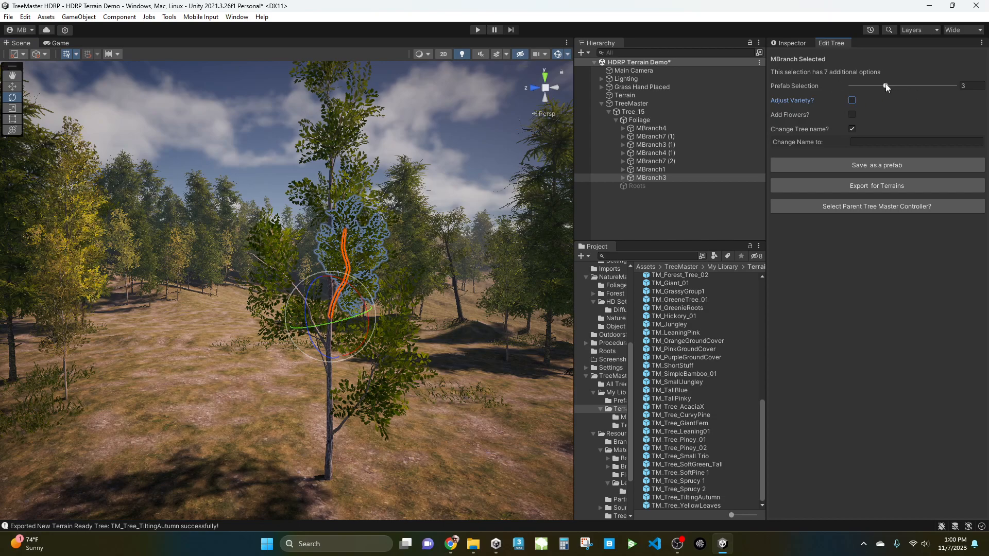
drag(885, 85, 871, 85)
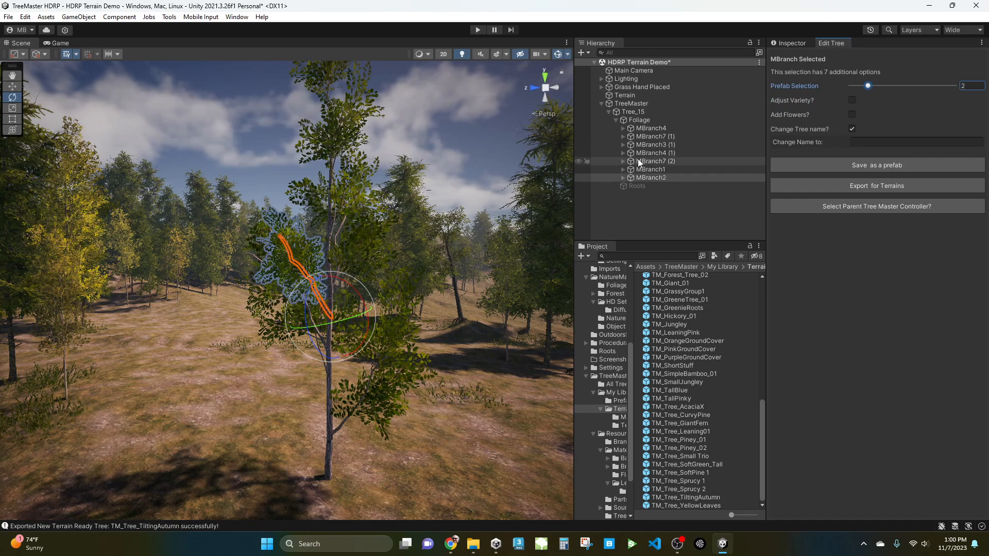
Delete every foliage branch under Foliage except MBranch4.
click(651, 137)
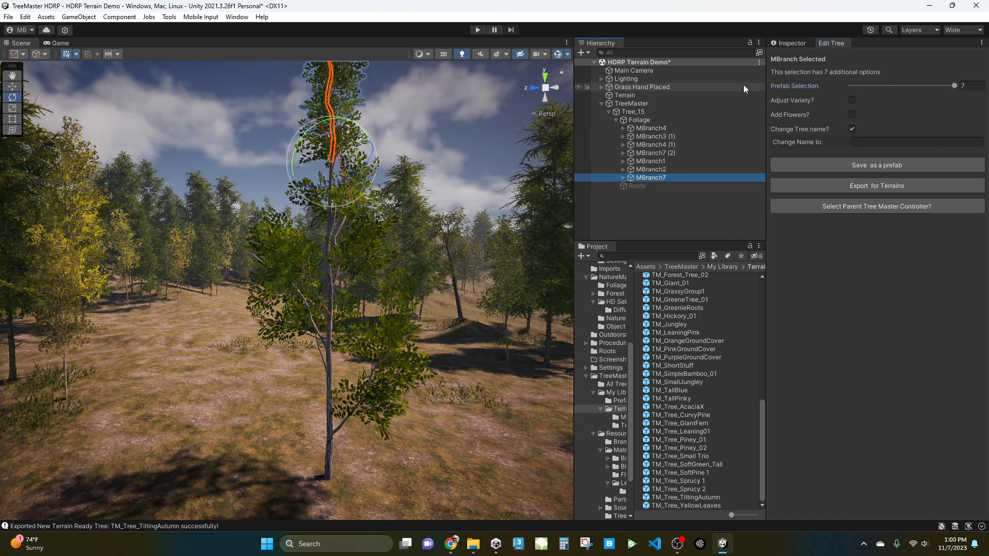
click(656, 163)
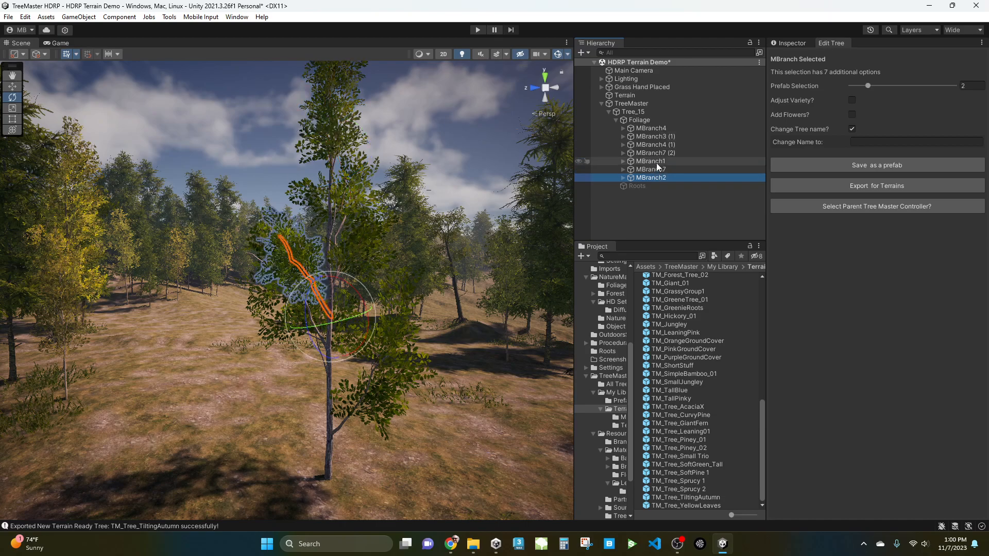
key(Delete)
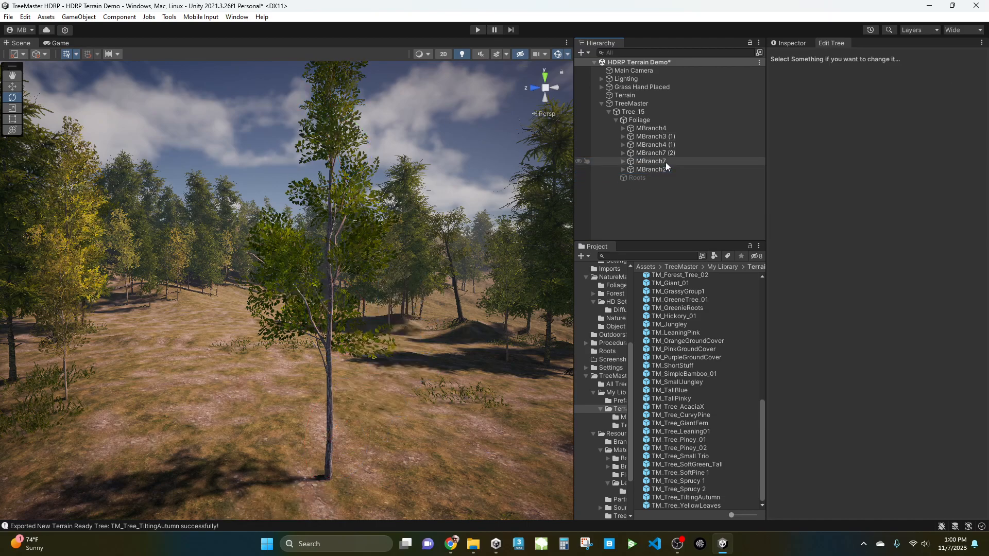
click(660, 160)
key(Delete)
click(660, 164)
click(662, 154)
key(Delete)
click(663, 145)
key(Delete)
click(660, 137)
key(Delete)
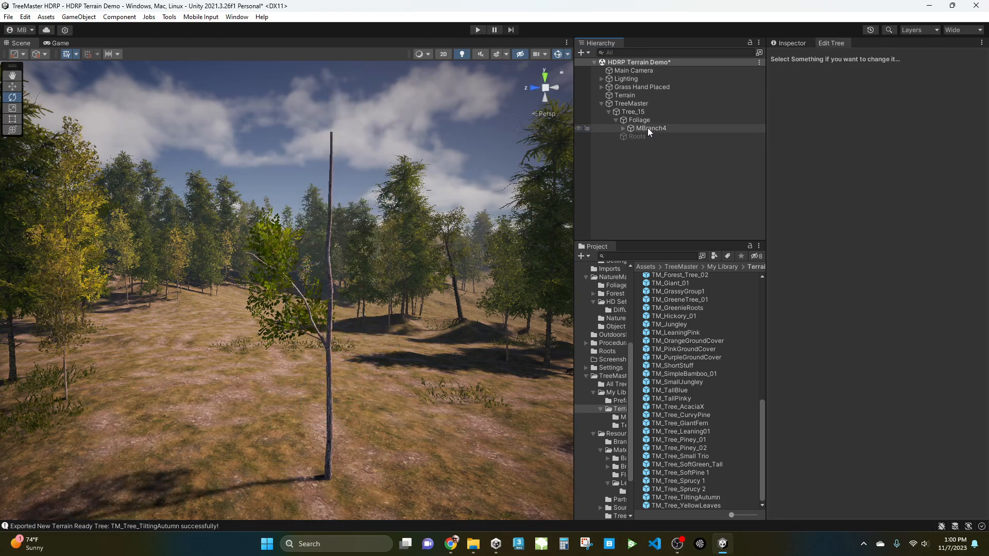
Duplicate MBranch4 and move the copy up the trunk.
click(647, 128)
alt+drag(431, 310, 400, 319)
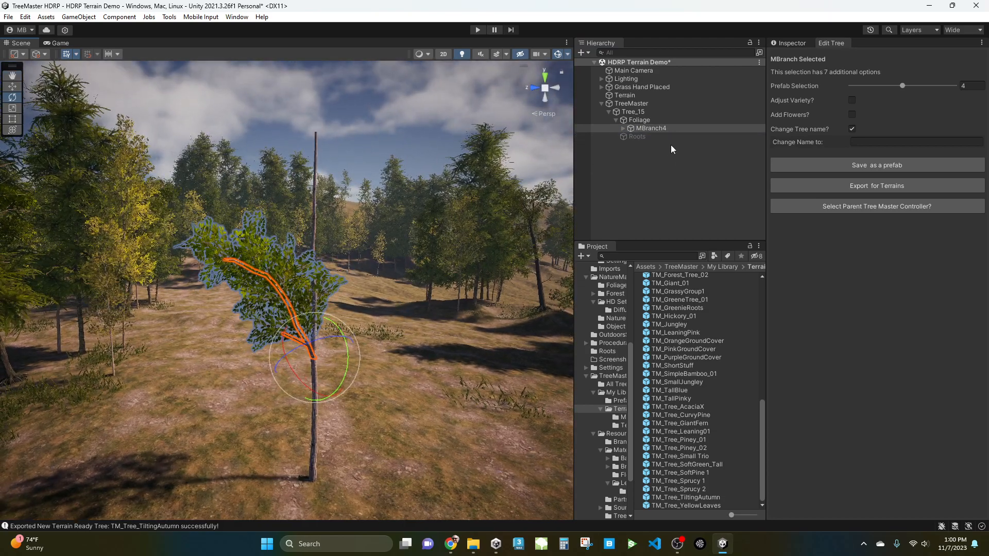
middle_drag(367, 324, 378, 343)
key(w)
key(x)
key(ctrl+d)
drag(326, 341, 326, 256)
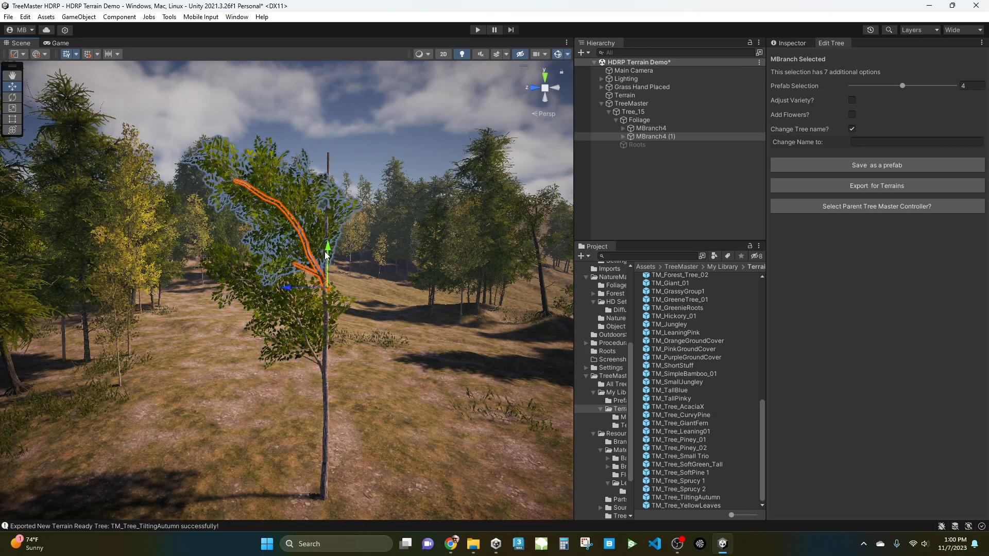
Rotate the duplicated branch to angle upward and set its Prefab Selection to 6.
key(e)
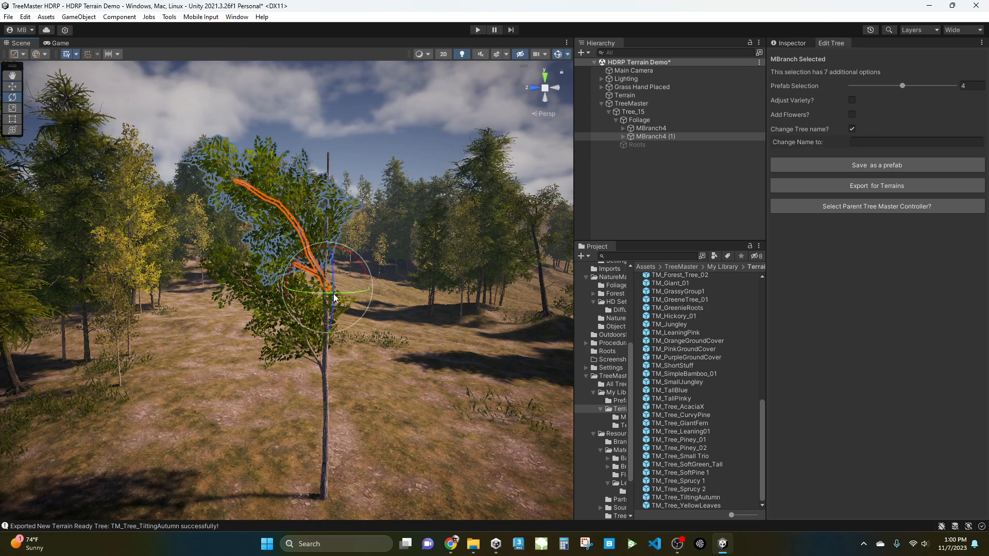
drag(333, 289, 545, 293)
drag(910, 86, 933, 93)
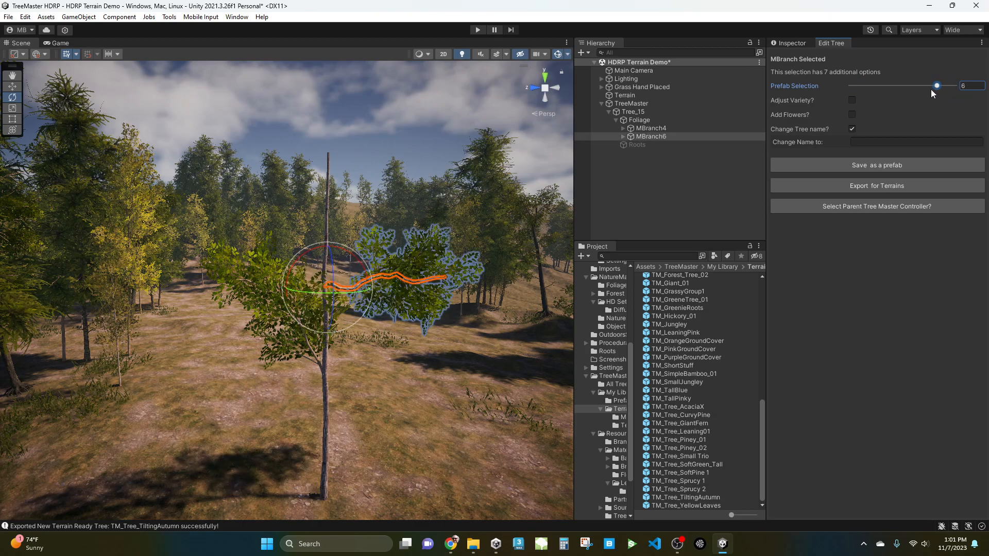
alt+drag(428, 366, 400, 366)
key(e)
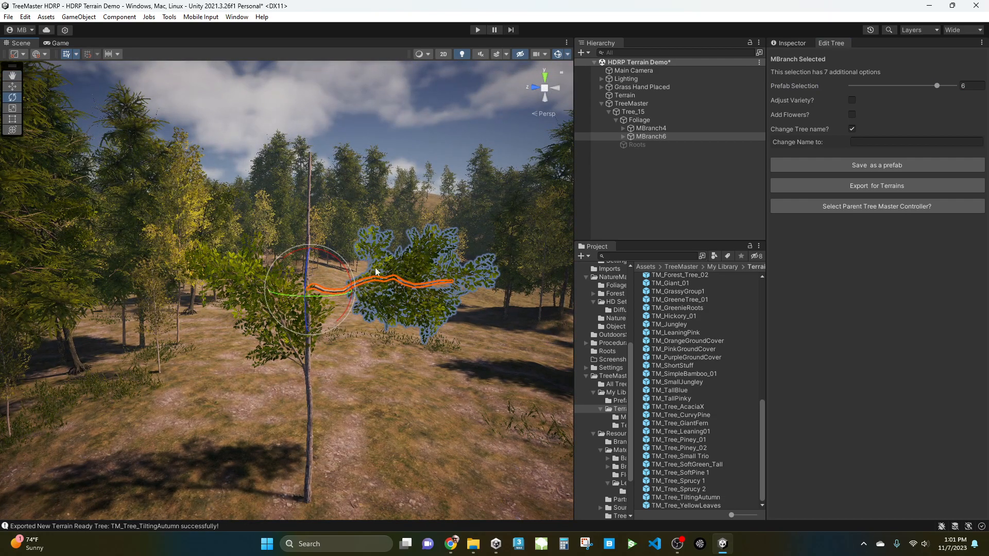
drag(332, 258, 267, 217)
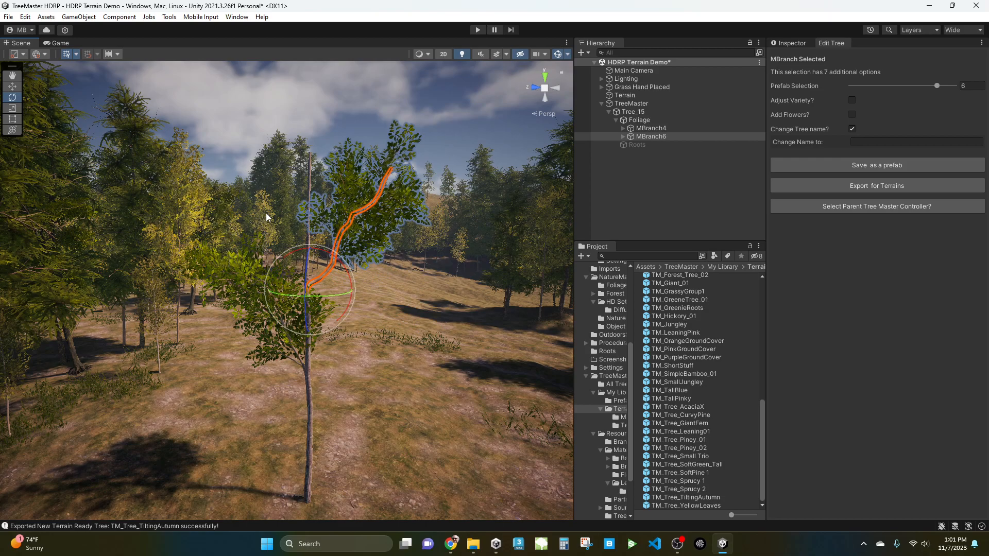
Duplicate MBranch6, rotate the copy and raise it to the treetop, setting its Prefab Selection to 5.
click(648, 172)
click(662, 136)
key(ctrl+d)
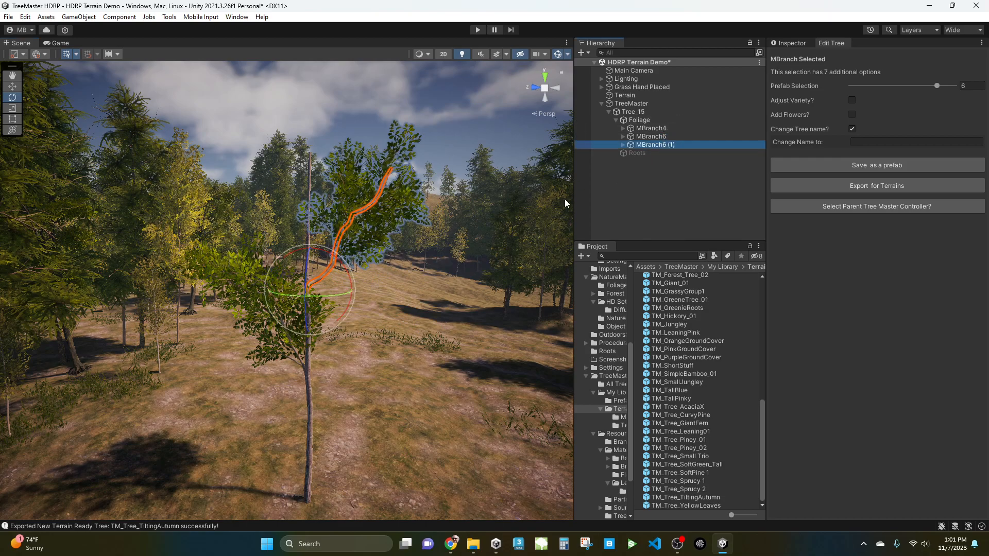
drag(342, 289, 455, 293)
key(w)
drag(311, 258, 310, 186)
drag(935, 87, 921, 87)
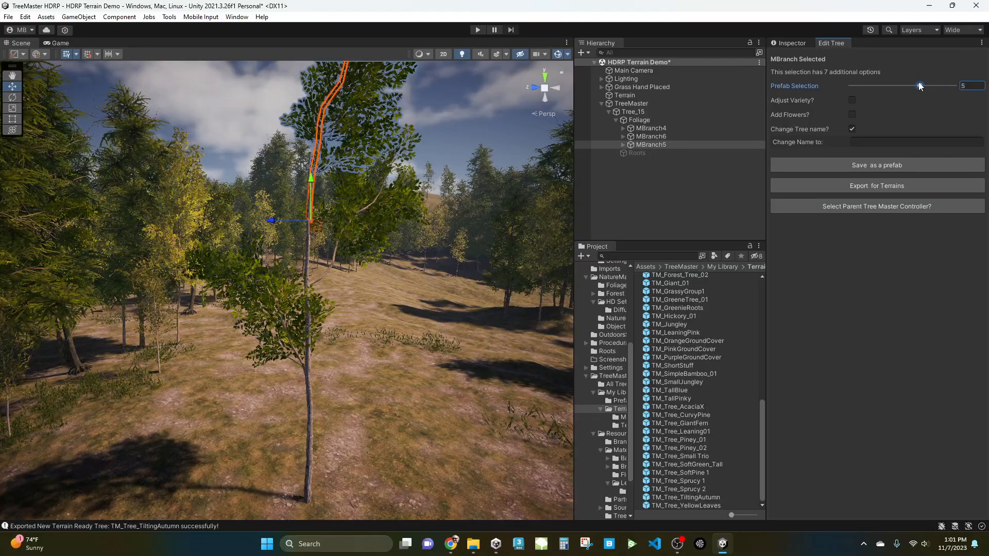
Duplicate the top branch, rotate the copy down onto the lower trunk and set its Prefab Selection to 3.
middle_drag(429, 251, 433, 333)
mouse_move(430, 332)
alt+mouse_down()
mouse_move(258, 331)
mouse_move(438, 325)
alt+mouse_up()
key(ctrl+d)
key(e)
drag(343, 333, 321, 375)
key(w)
drag(905, 86, 889, 85)
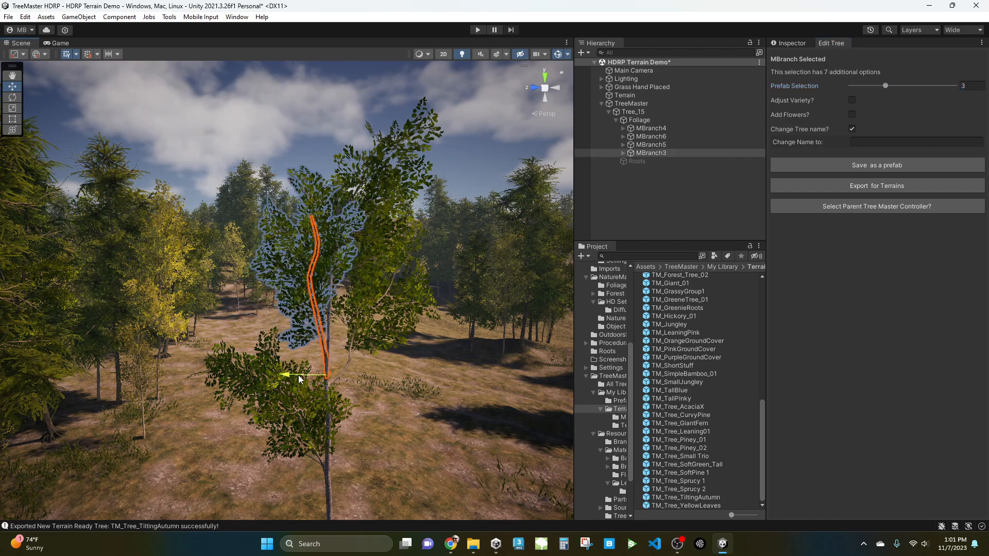
Zoom in around the trunk and branches to examine how the new foliage branches are placed.
alt+drag(399, 355, 235, 347)
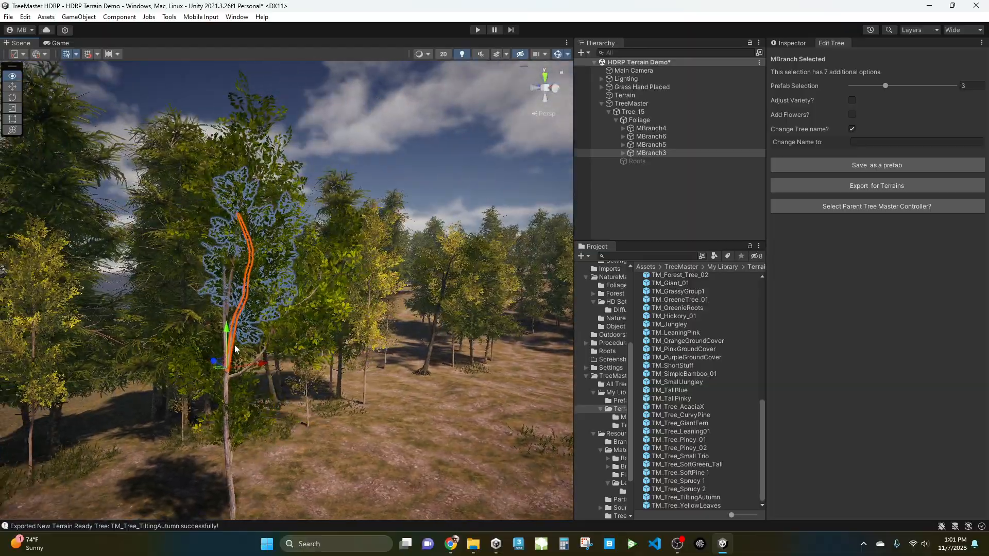
scroll(235, 351, up, 5)
alt+drag(242, 386, 217, 376)
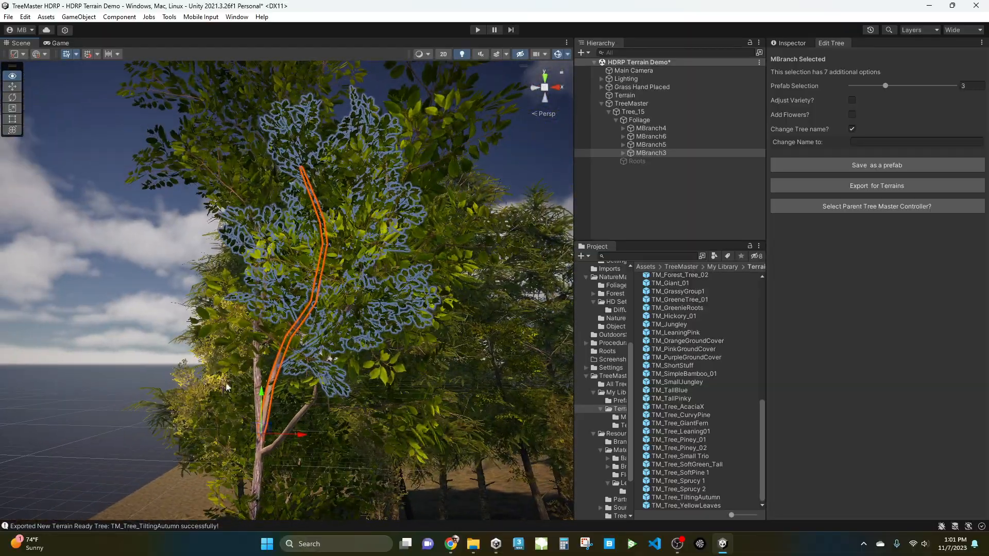
alt+drag(287, 351, 404, 356)
scroll(330, 352, down, 4)
alt+drag(340, 348, 232, 391)
scroll(282, 304, up, 2)
scroll(283, 304, up, 4)
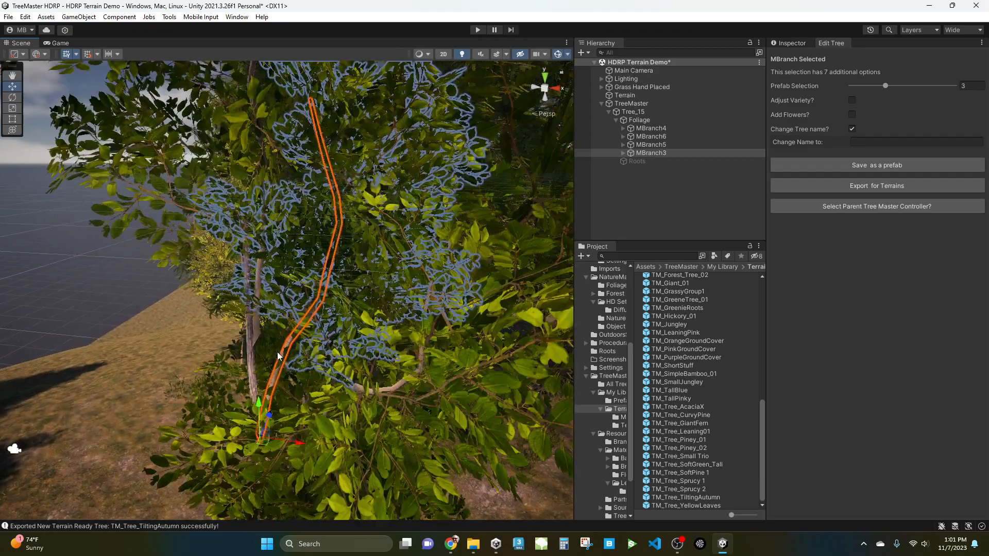
click(249, 342)
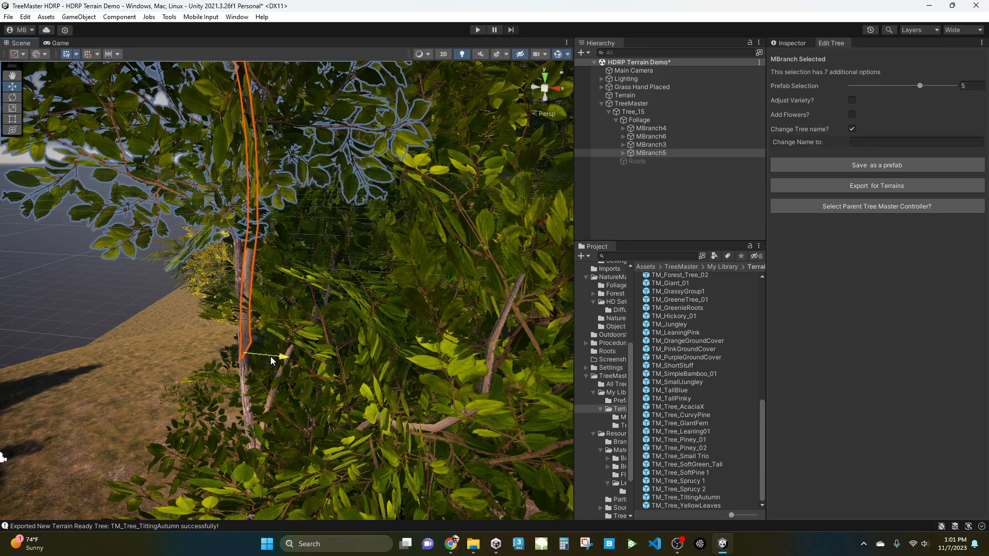
alt+drag(253, 364, 350, 360)
alt+drag(291, 371, 473, 384)
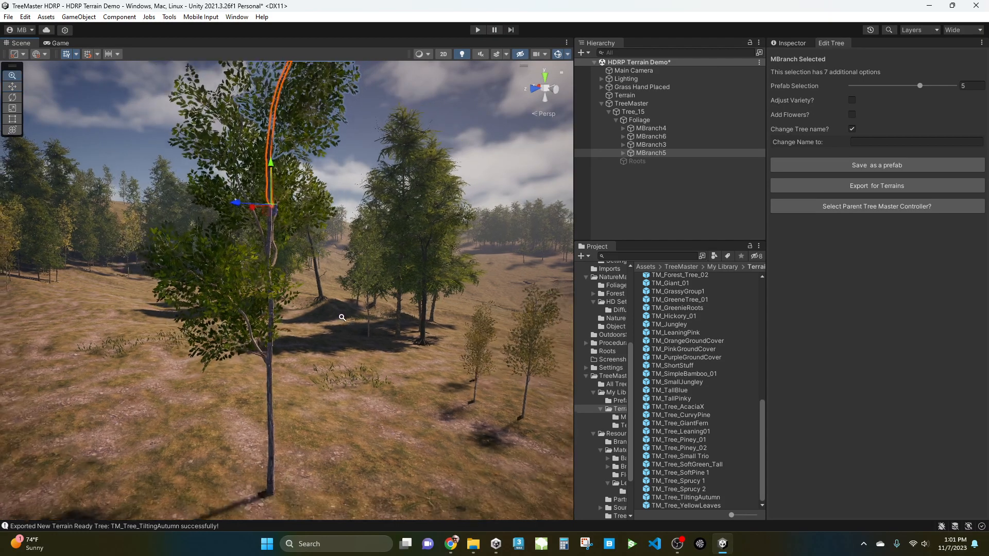
alt+right_drag(343, 319, 322, 320)
mouse_move(322, 321)
alt+mouse_down()
mouse_move(289, 314)
mouse_move(336, 308)
alt+mouse_up()
middle_drag(354, 364, 355, 369)
alt+drag(345, 408, 223, 437)
scroll(309, 316, up, 3)
scroll(309, 315, up, 2)
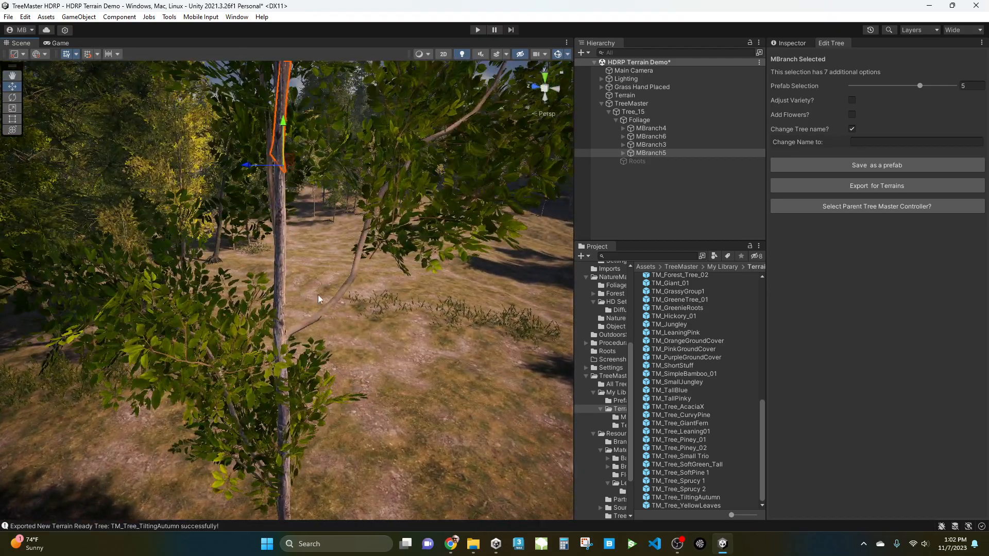
alt+drag(387, 377, 353, 227)
scroll(354, 259, down, 3)
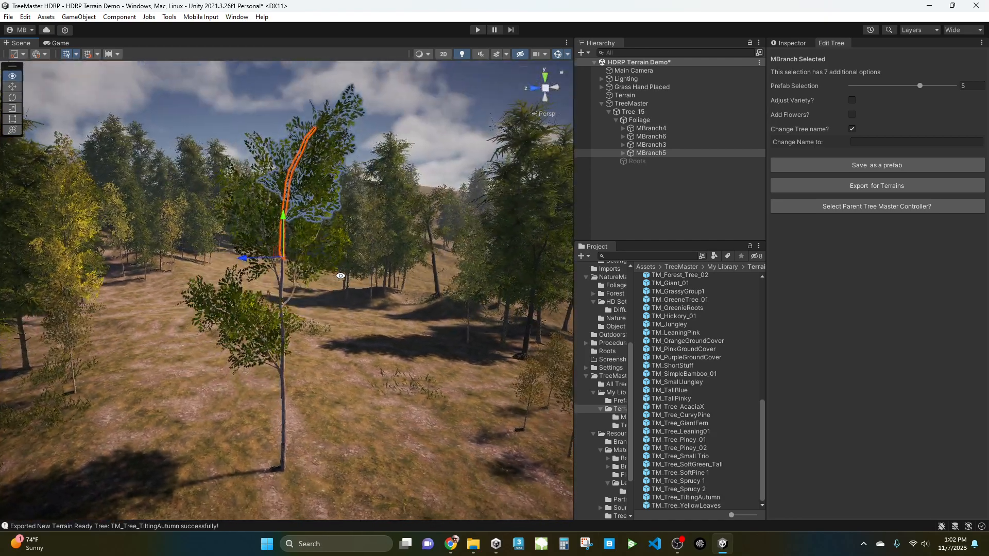
Select the TreeMaster, enable bark adjustment and set the Bark slider to 10.
click(631, 105)
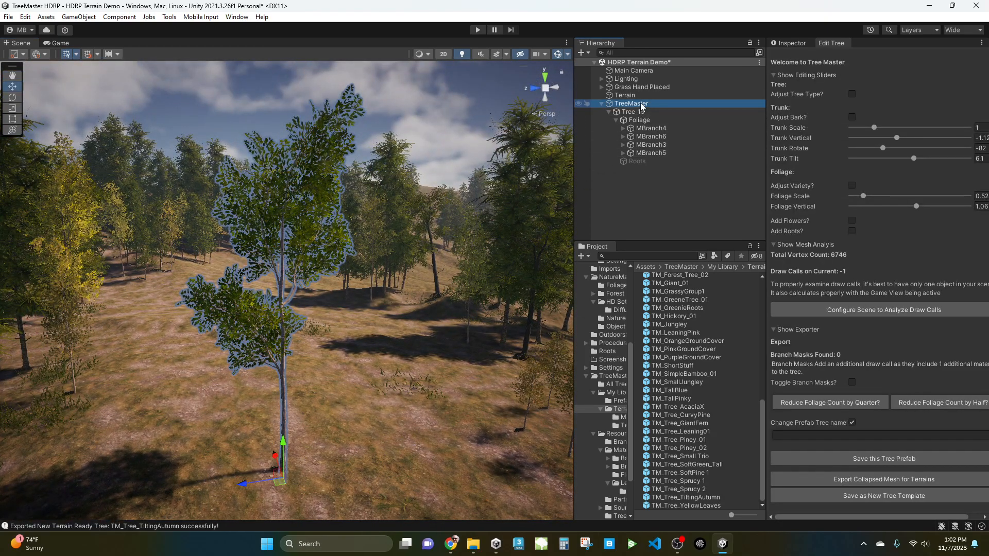
click(852, 117)
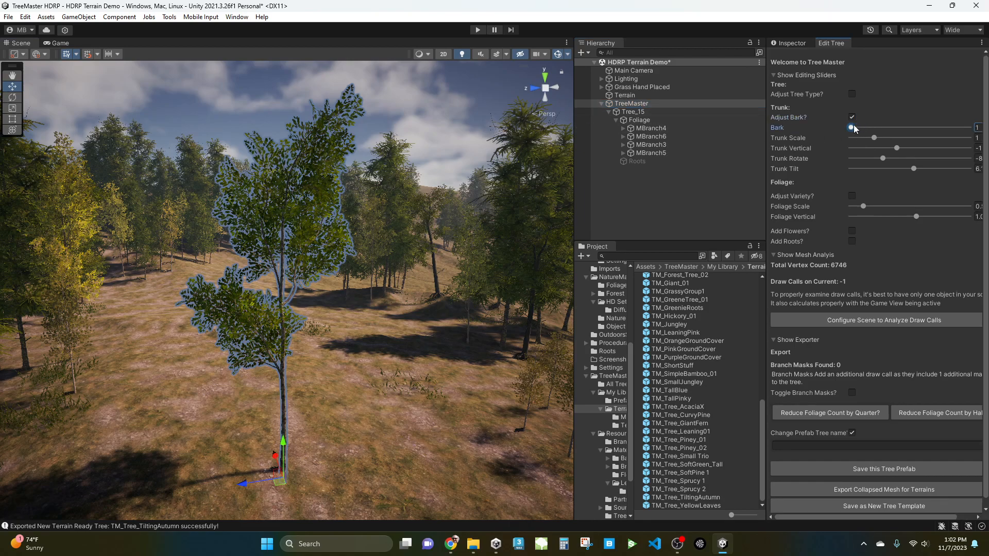
drag(865, 129, 868, 128)
scroll(292, 298, up, 6)
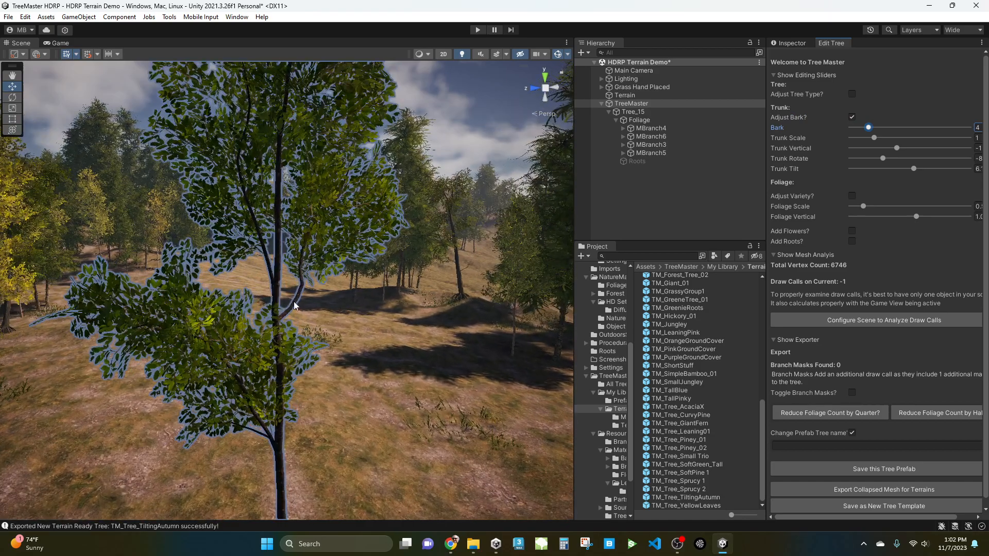
scroll(292, 299, up, 2)
drag(869, 128, 905, 139)
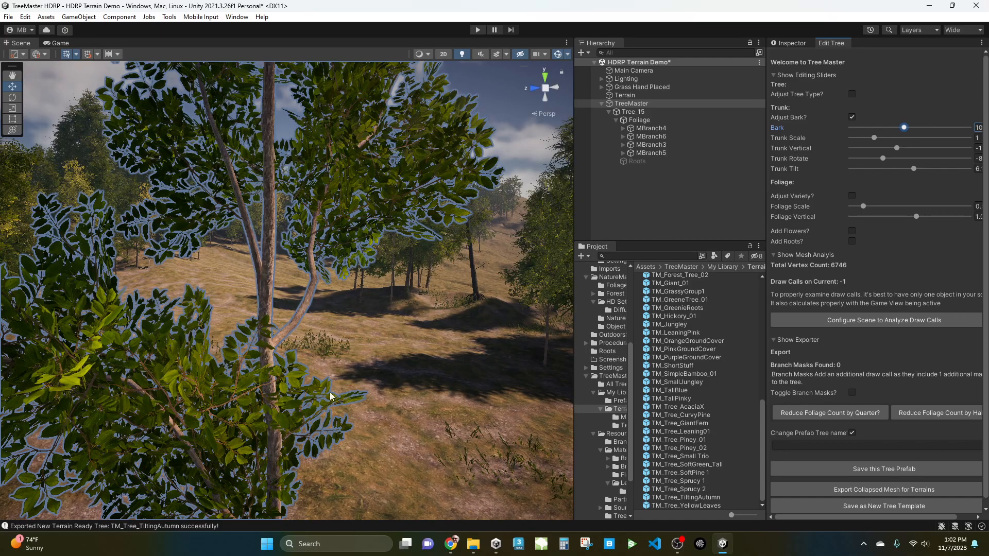
scroll(353, 411, down, 15)
alt+drag(375, 432, 338, 226)
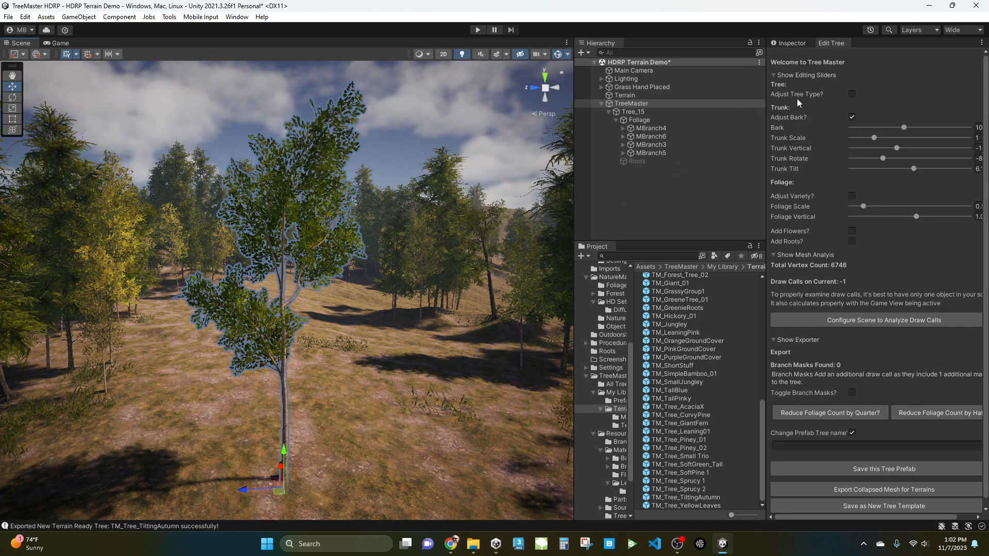
Turn off bark adjustment on the TreeMaster and inspect its foliage groups while viewing the tree from several angles.
click(852, 117)
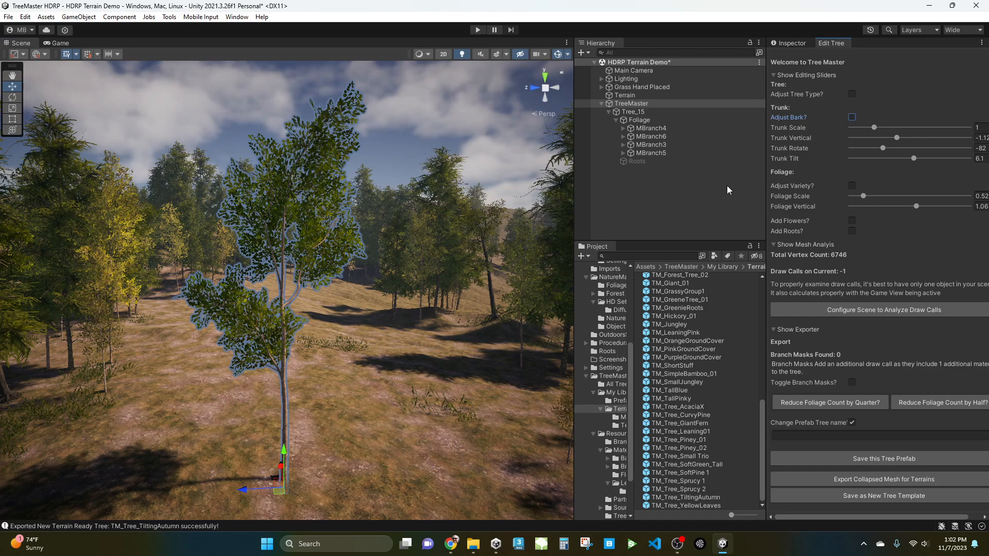
click(338, 273)
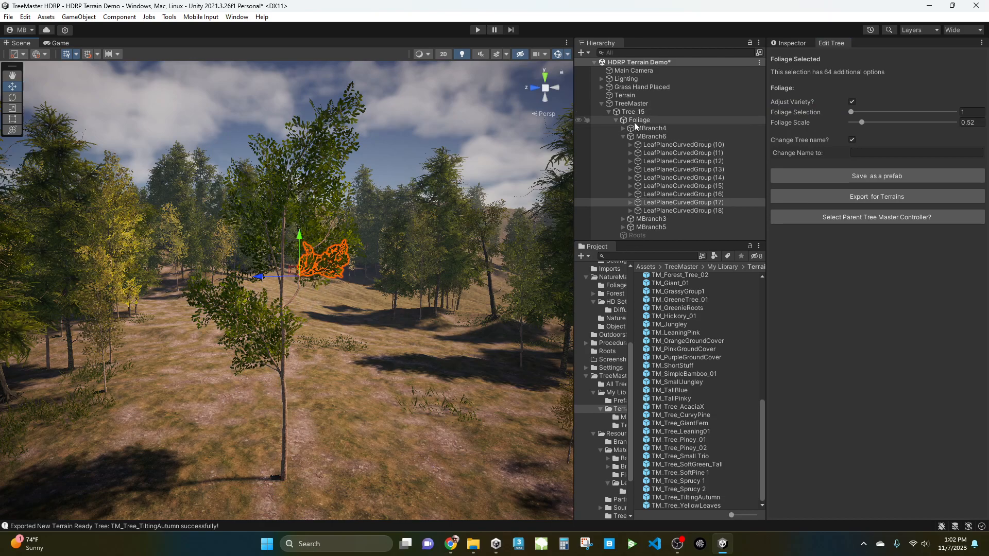
click(632, 104)
middle_drag(368, 381, 368, 354)
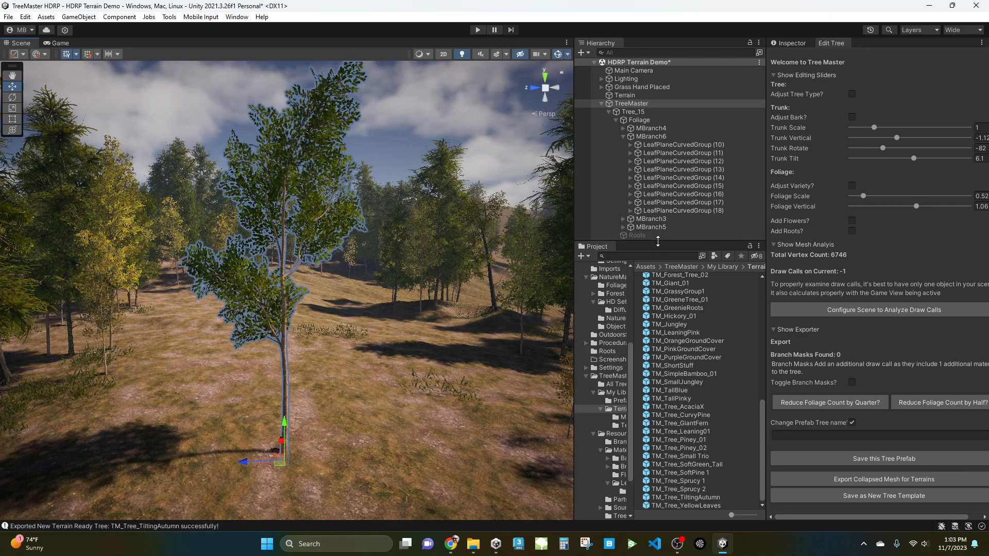
click(601, 104)
scroll(394, 319, up, 2)
key(w)
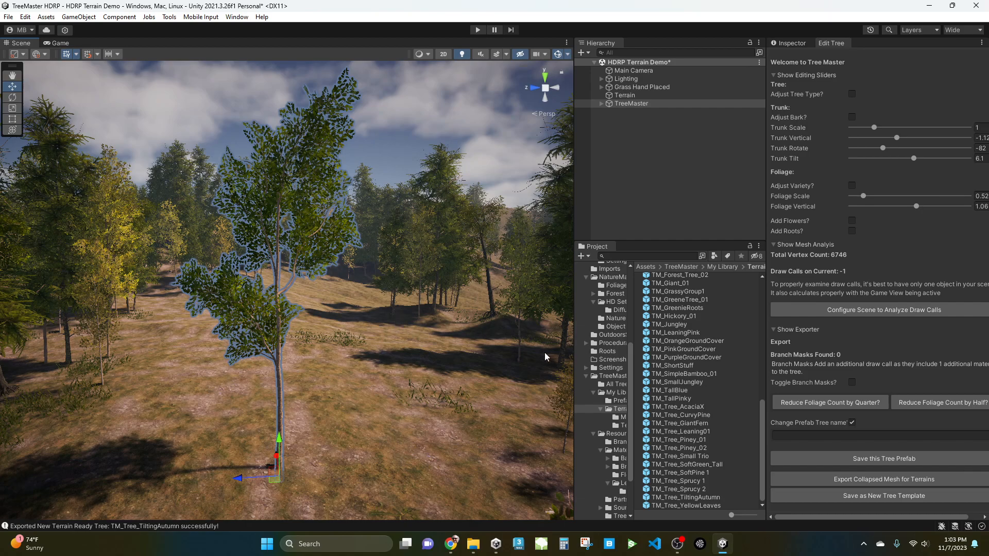
right_drag(456, 360, 437, 359)
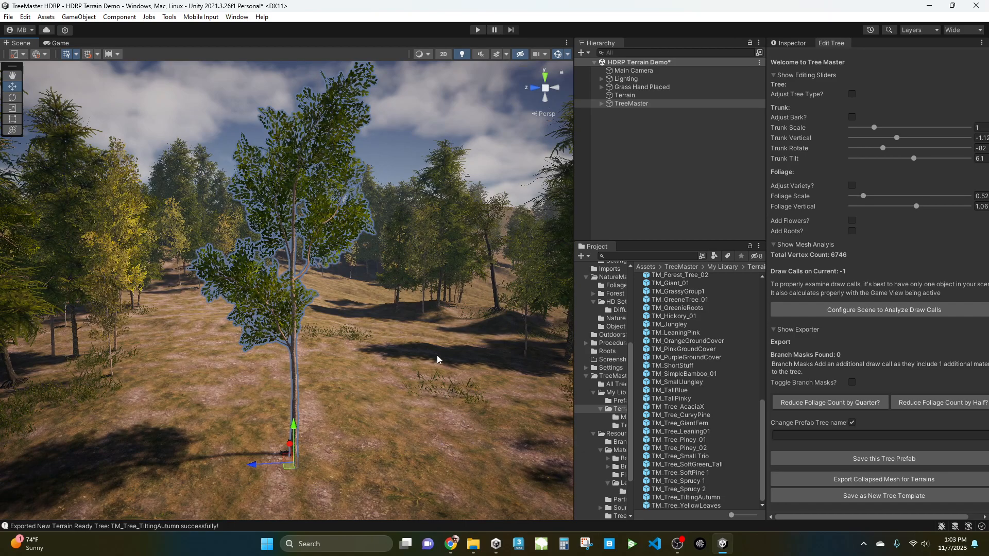
middle_drag(448, 331, 450, 361)
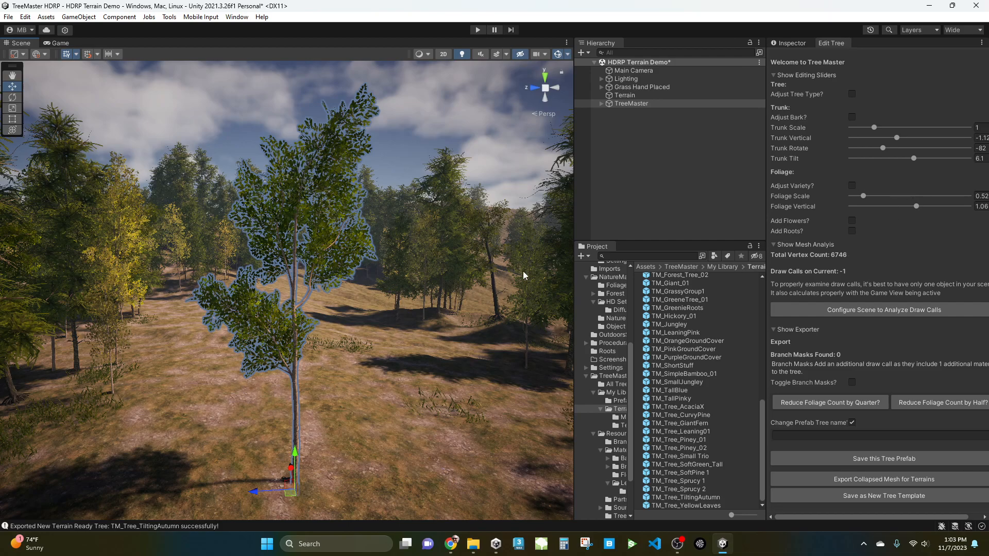
mouse_move(384, 378)
middle_down()
mouse_move(366, 352)
mouse_move(376, 363)
middle_up()
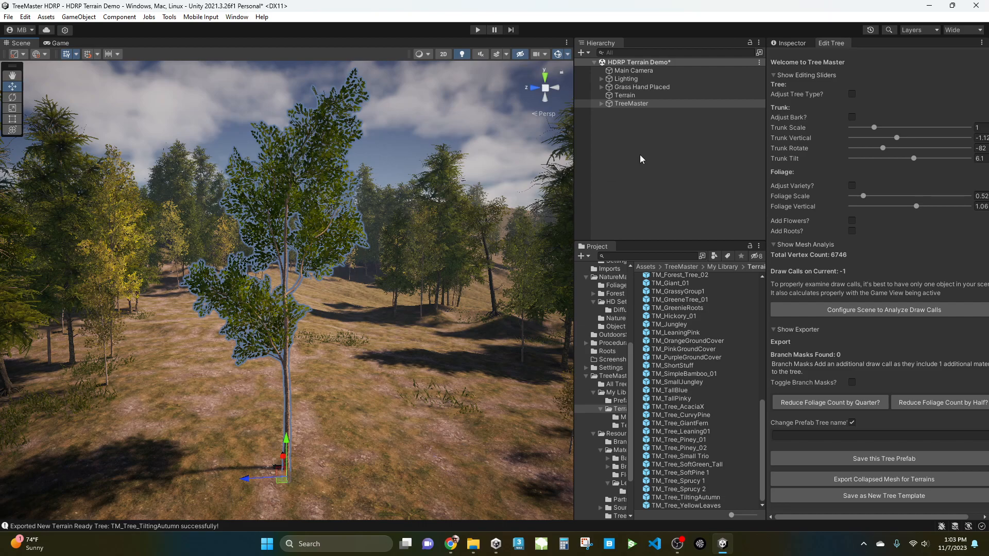
Select a leaf group on the lower branch and set its Foliage Selection to 1.
click(271, 302)
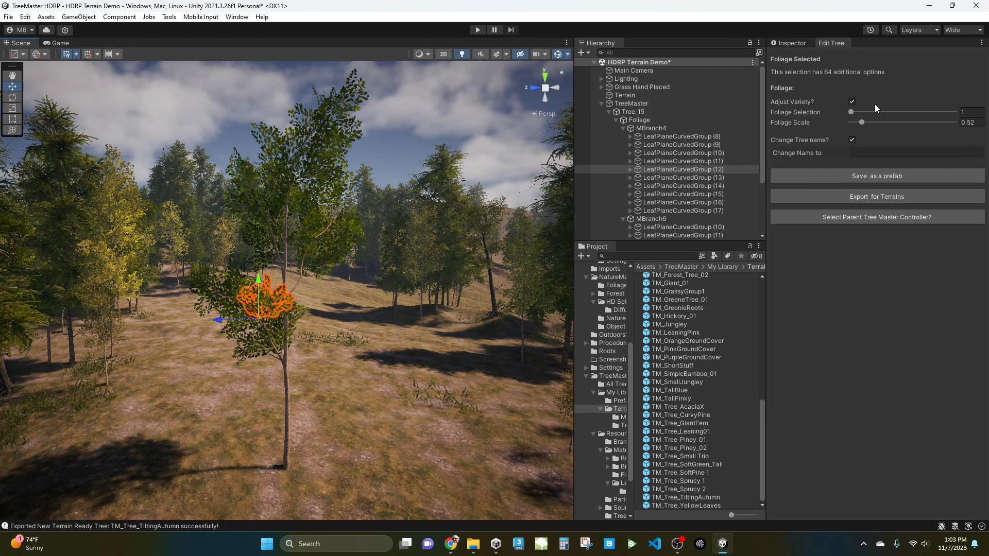
drag(853, 113, 753, 132)
click(641, 104)
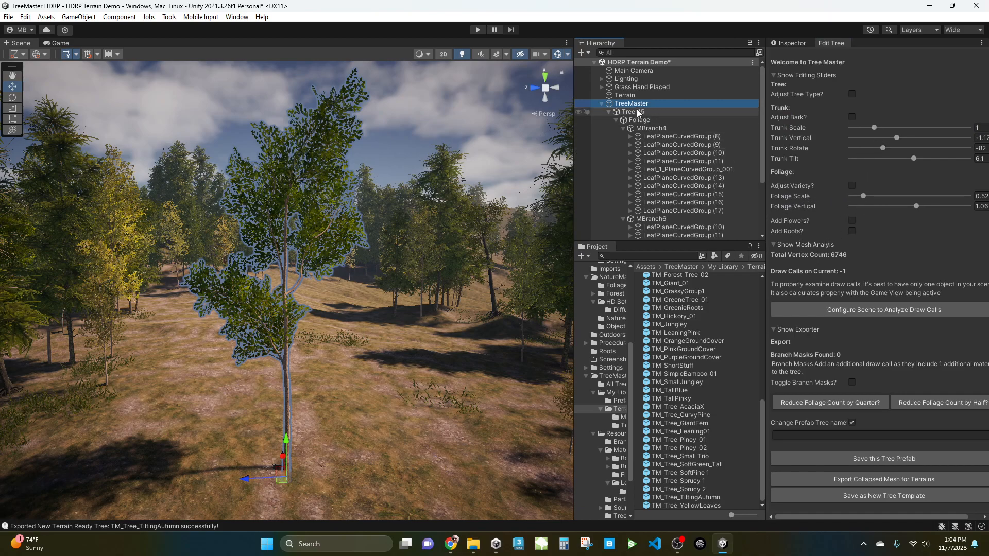
click(609, 112)
Select the TreeMaster, enable foliage variety adjustment and set Leaf Material to 2.
click(631, 104)
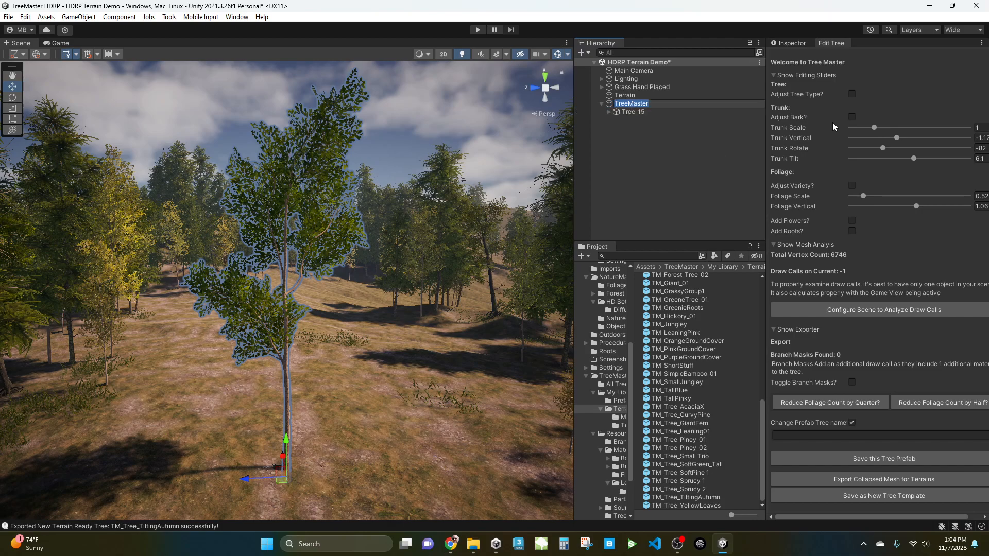
click(852, 186)
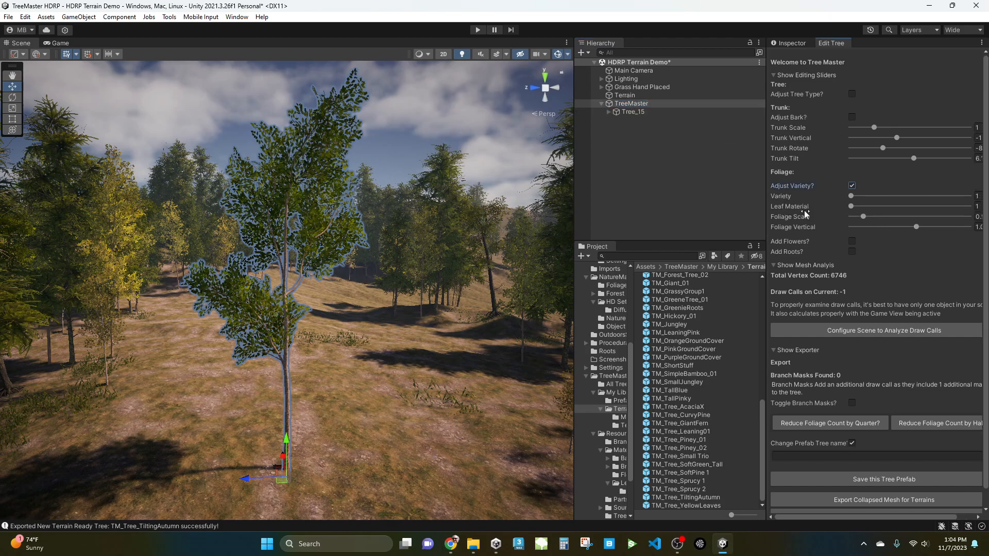
drag(853, 209, 968, 207)
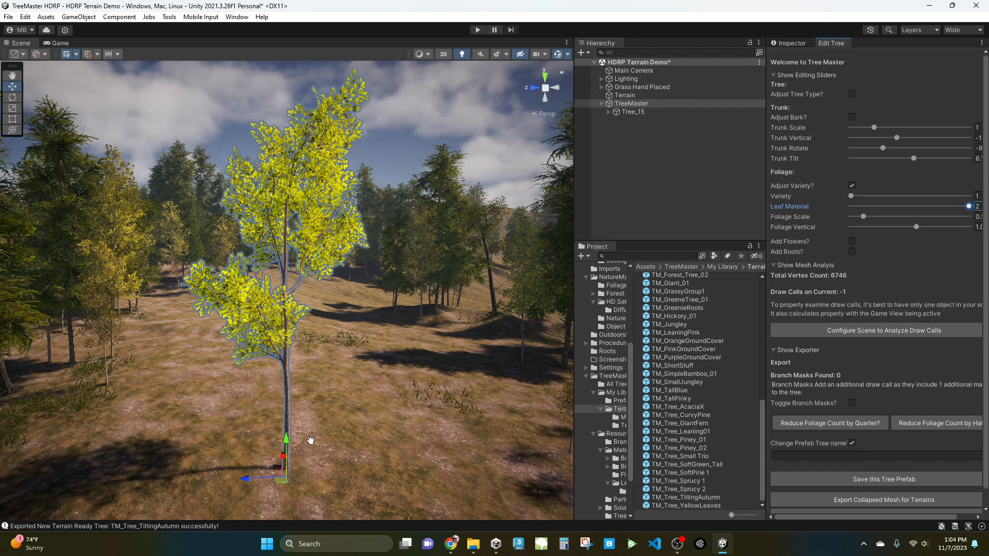
Duplicate the TreeMaster, move the copy to the right and set its Leaf Material to 1.
middle_drag(308, 445, 311, 430)
key(ctrl+d)
drag(284, 463, 411, 454)
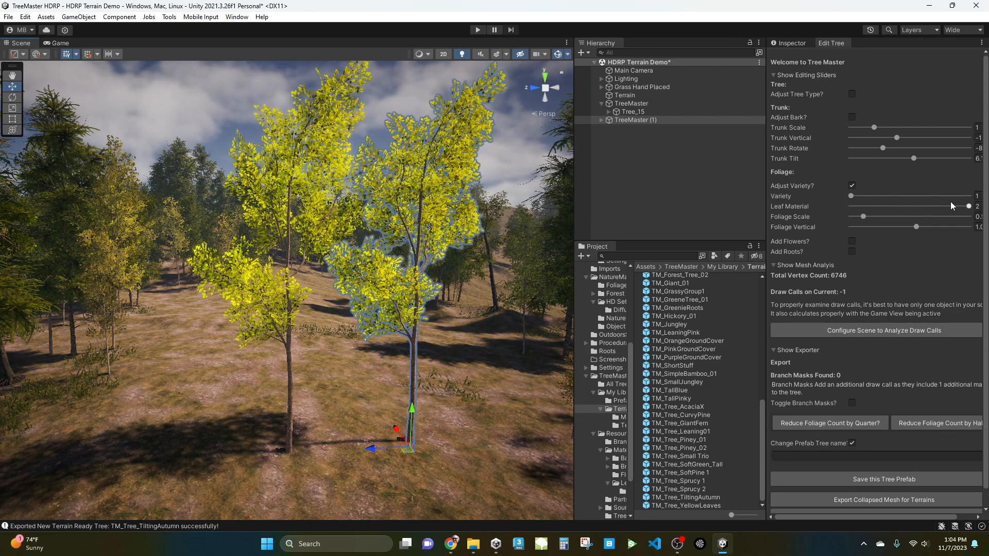
click(907, 206)
Select the original TreeMaster and set its foliage Variety to 17.
middle_drag(371, 351, 344, 380)
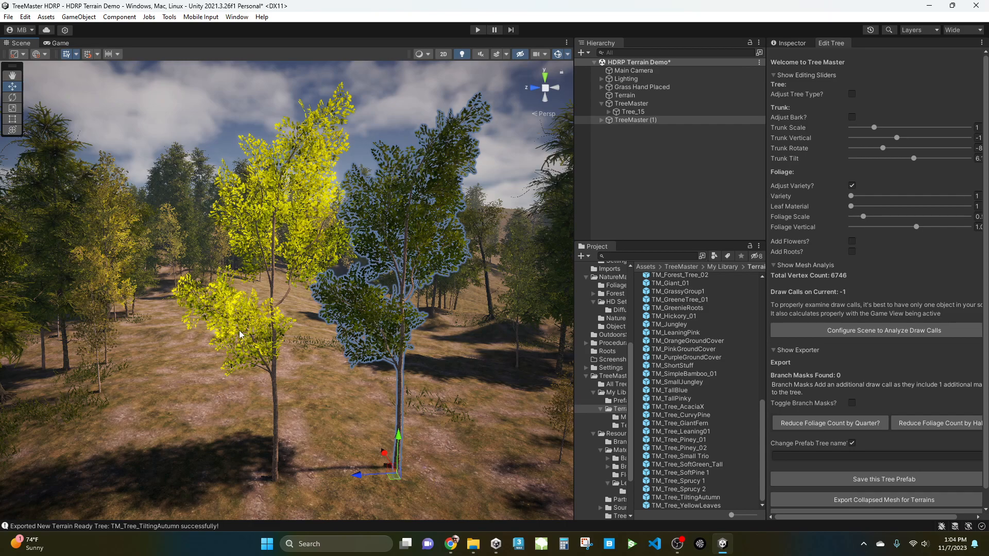
click(278, 429)
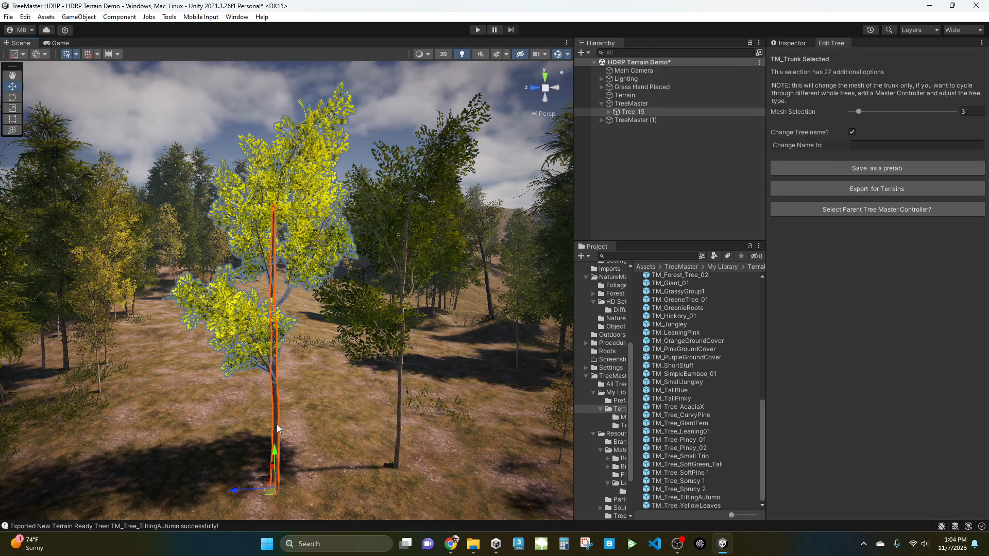
click(629, 103)
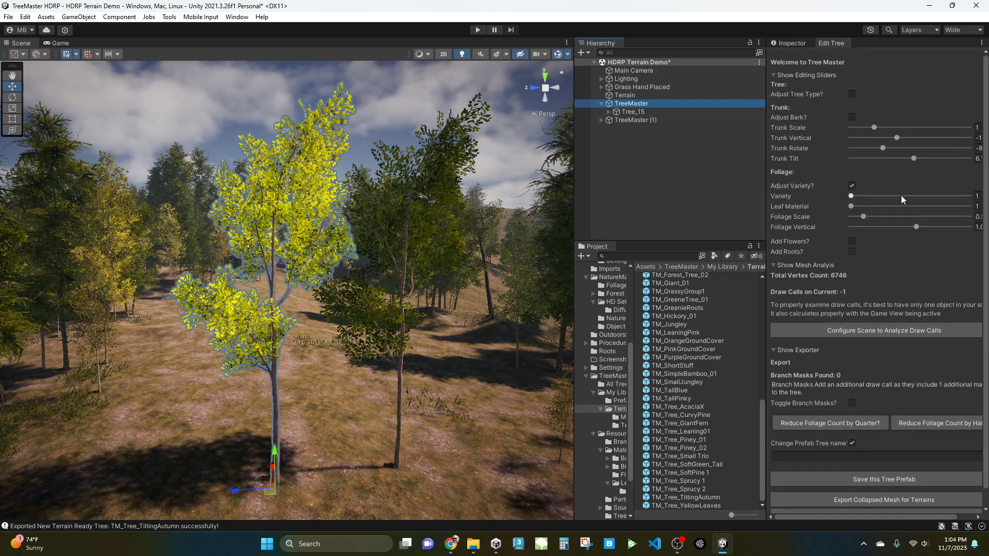
click(635, 119)
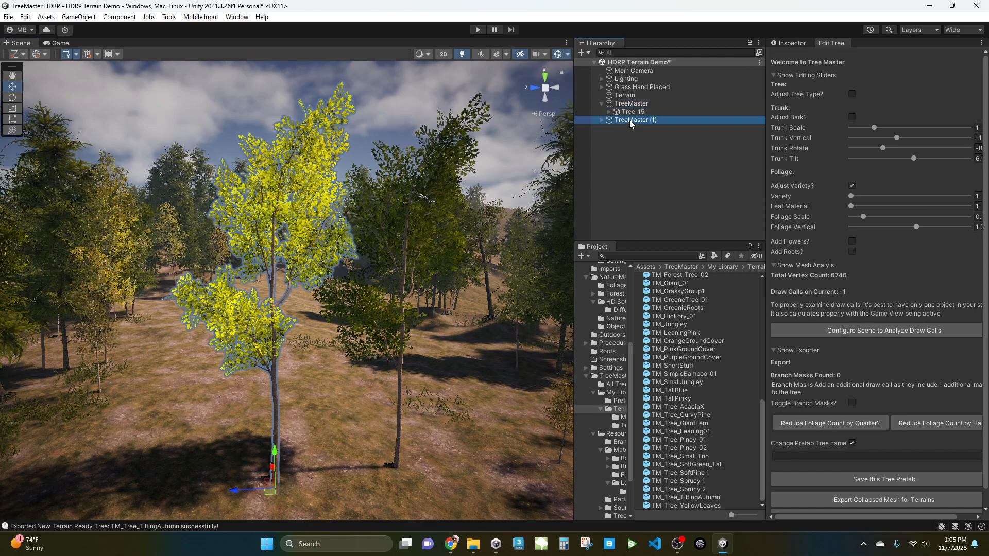
mouse_move(850, 206)
mouse_down()
mouse_move(897, 206)
mouse_move(838, 196)
mouse_up()
click(629, 103)
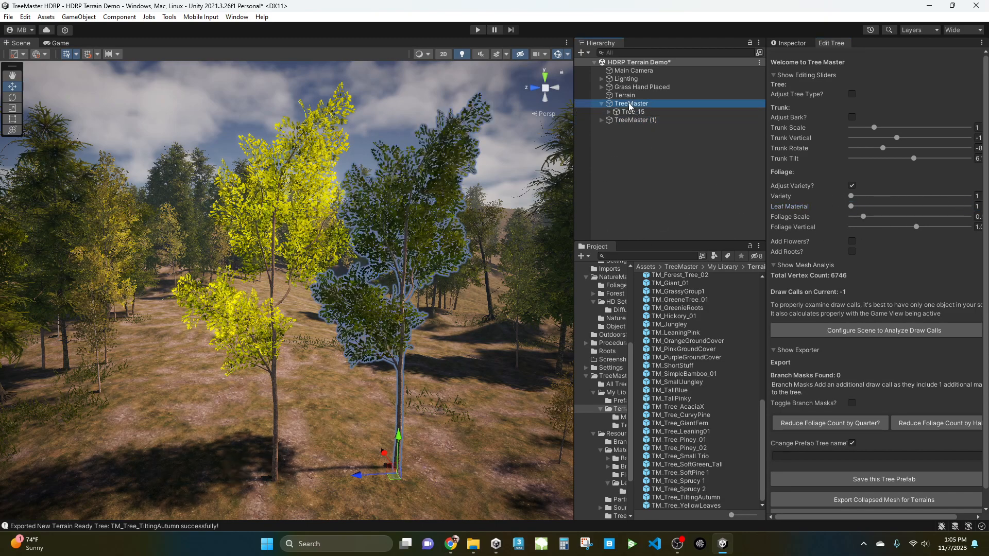
mouse_move(851, 206)
mouse_down()
mouse_move(941, 208)
mouse_move(842, 198)
mouse_move(862, 197)
mouse_up()
middle_drag(385, 414, 364, 420)
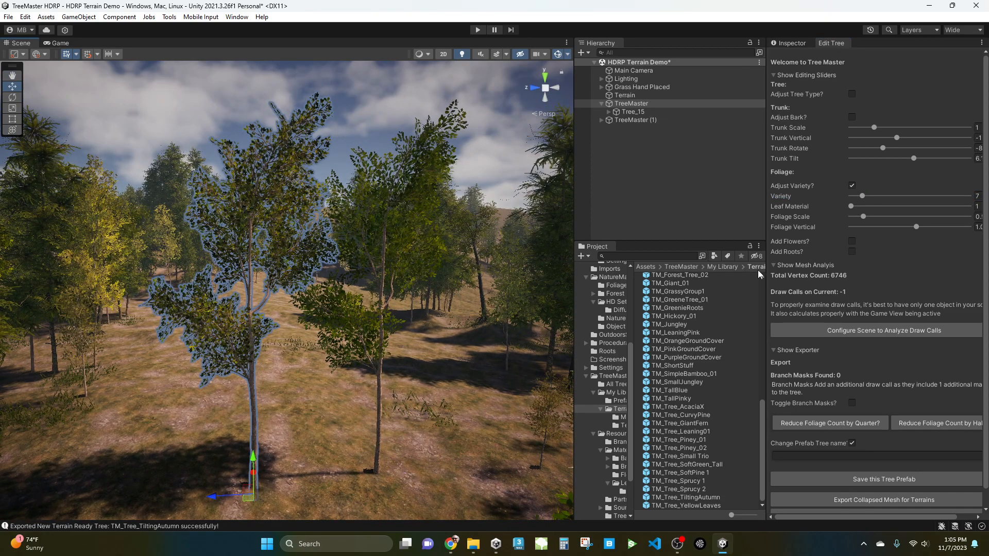
drag(865, 197, 880, 199)
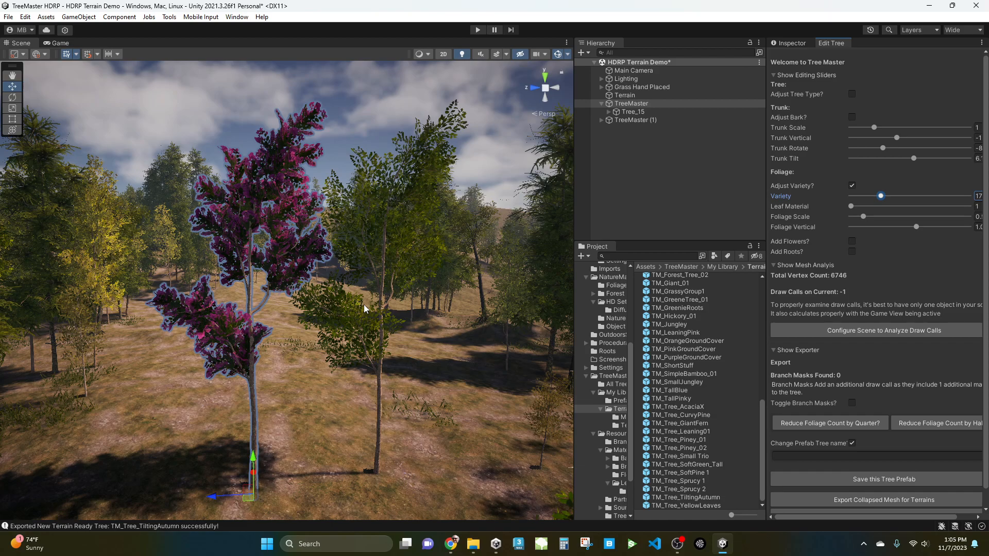
Select the copied TreeMaster (1) and set its Leaf Material to 2.
click(379, 405)
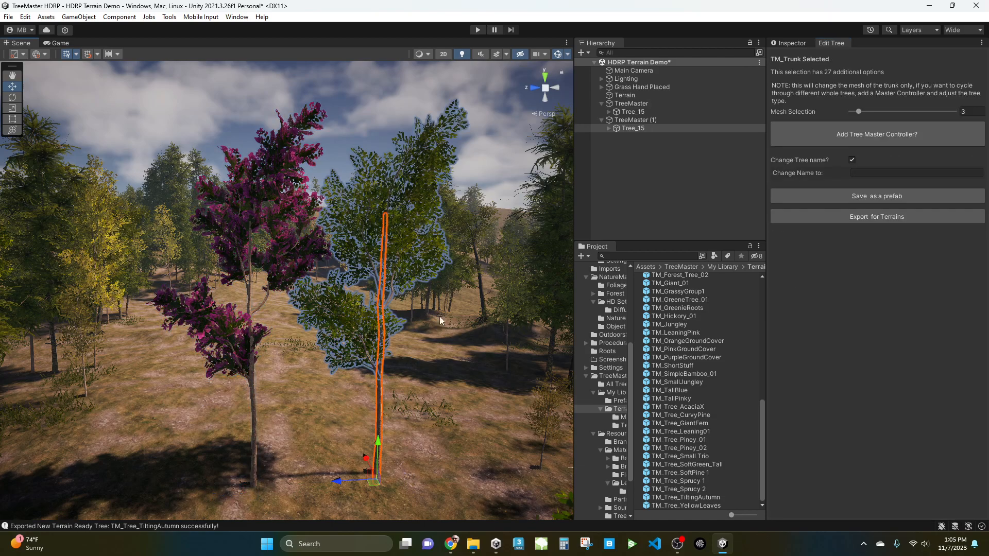
click(637, 120)
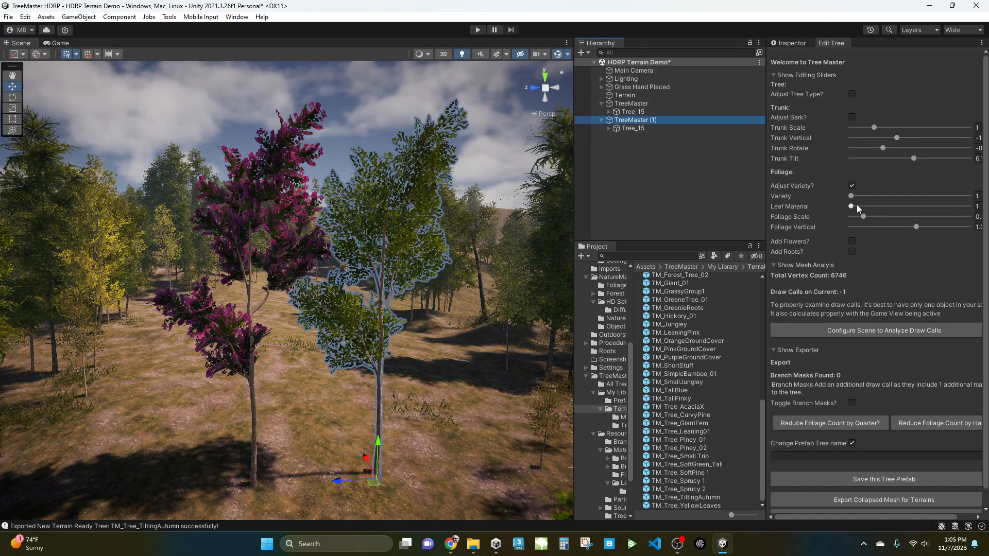
drag(853, 206, 943, 211)
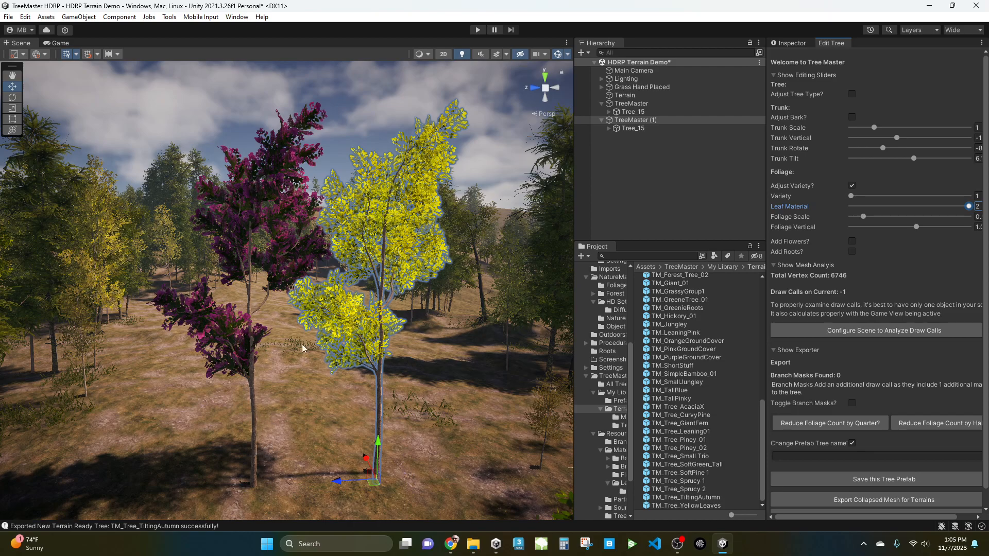
On TreeMaster (1), enable bark adjustment with Bark set to 6 and set foliage Variety to 51.
scroll(364, 357, up, 3)
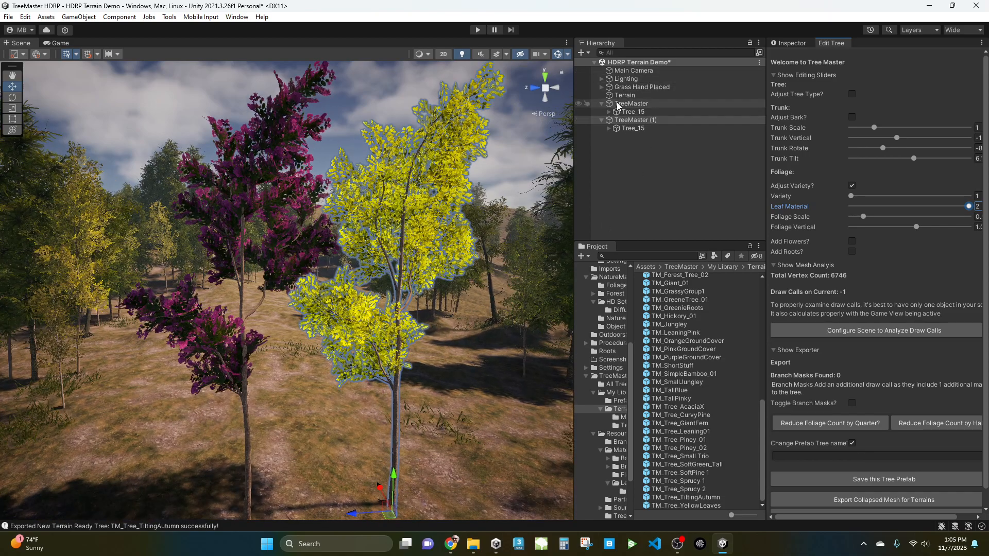
click(631, 103)
click(634, 120)
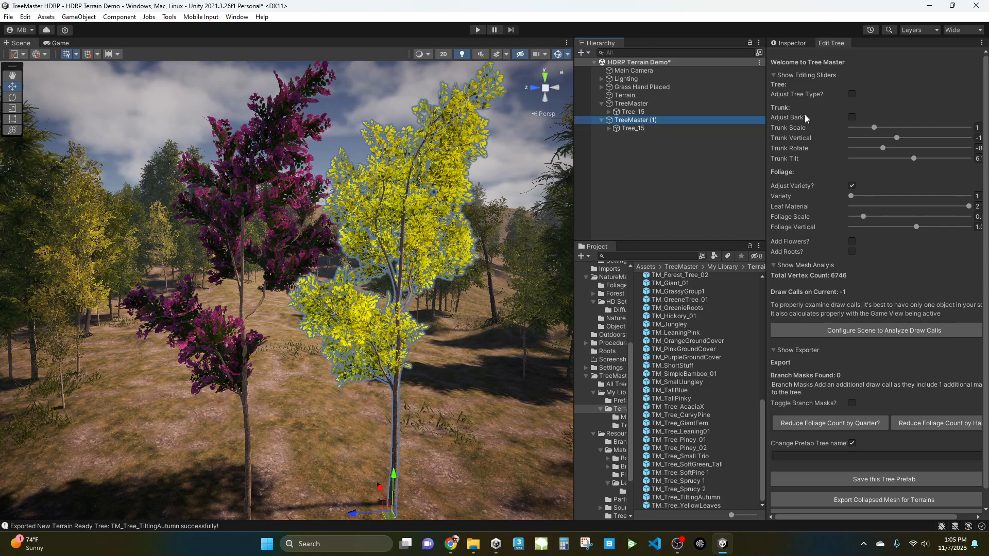
click(852, 117)
drag(907, 128, 879, 122)
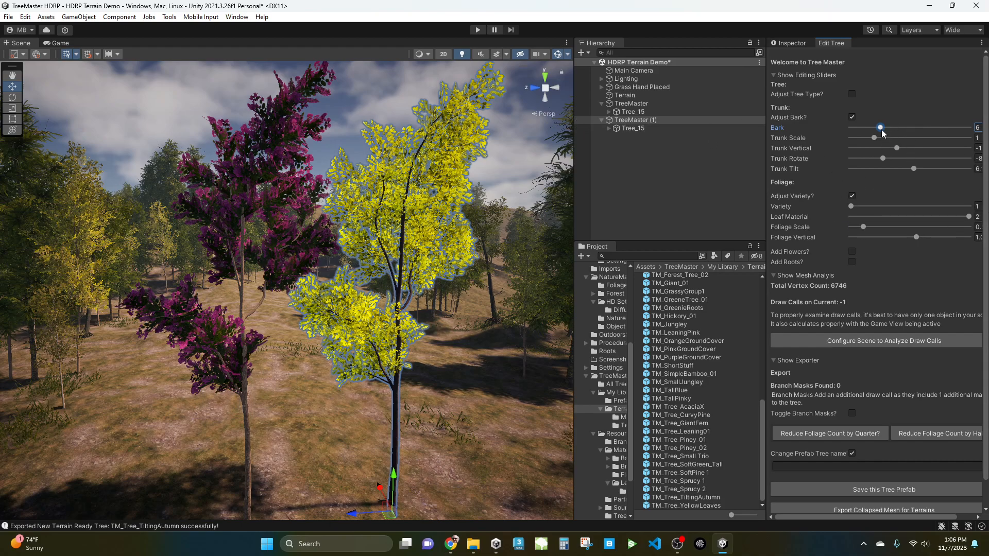
mouse_move(855, 209)
mouse_down()
mouse_move(949, 212)
mouse_move(836, 211)
mouse_up()
drag(856, 205, 944, 215)
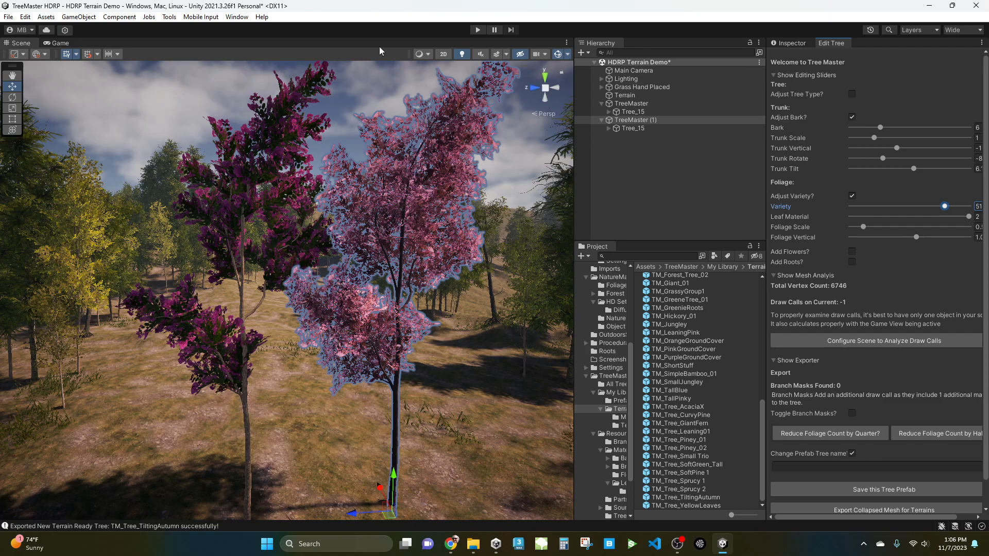
Duplicate TreeMaster (1), move the copy aside, enable tree type adjustment and set Type to 35.
middle_drag(407, 369, 381, 350)
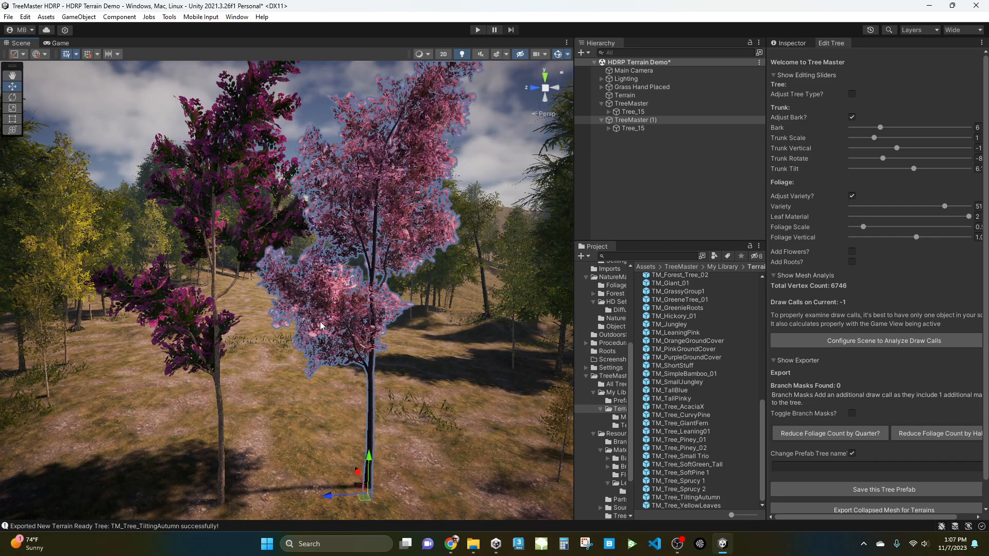
middle_drag(431, 357, 416, 348)
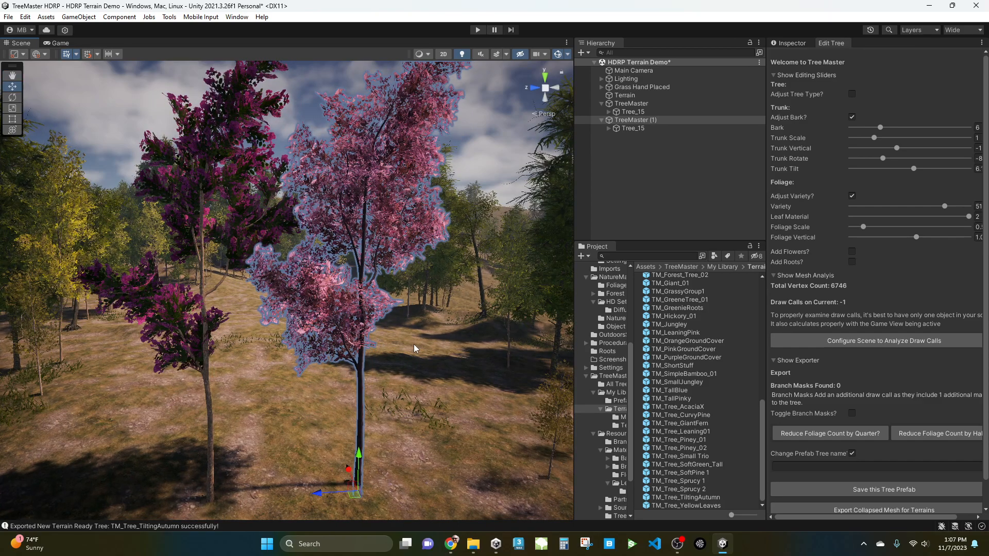
key(ctrl+d)
drag(354, 493, 443, 470)
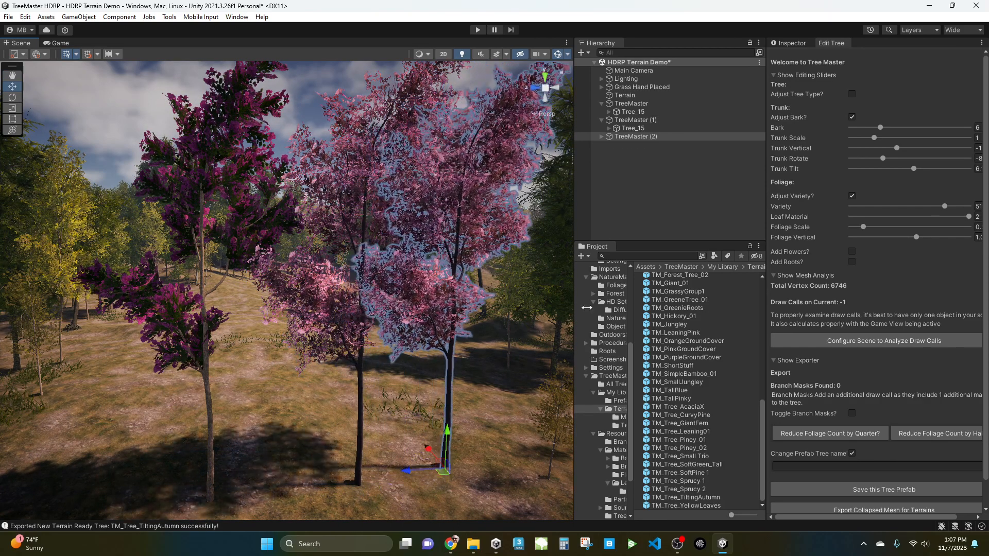
click(851, 93)
drag(896, 103, 974, 106)
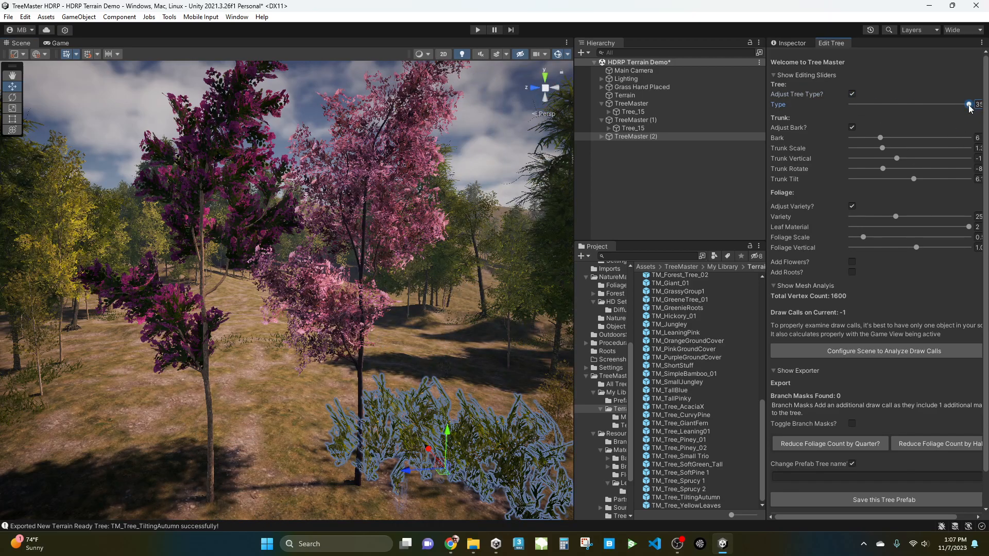
Set the new bush's Leaf Material to 2 and its foliage Variety to 2.
scroll(457, 444, down, 3)
middle_drag(458, 444, 387, 378)
scroll(401, 397, up, 3)
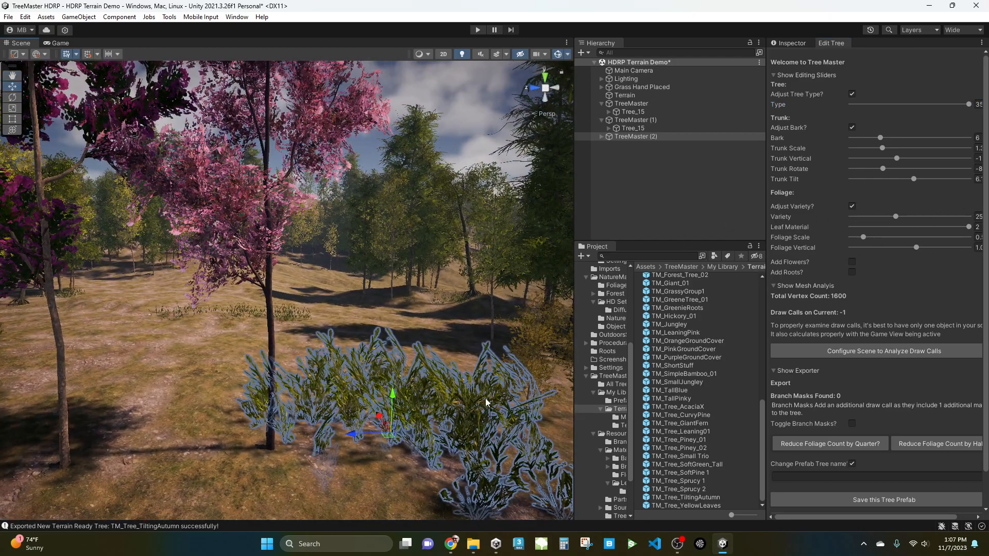
click(970, 228)
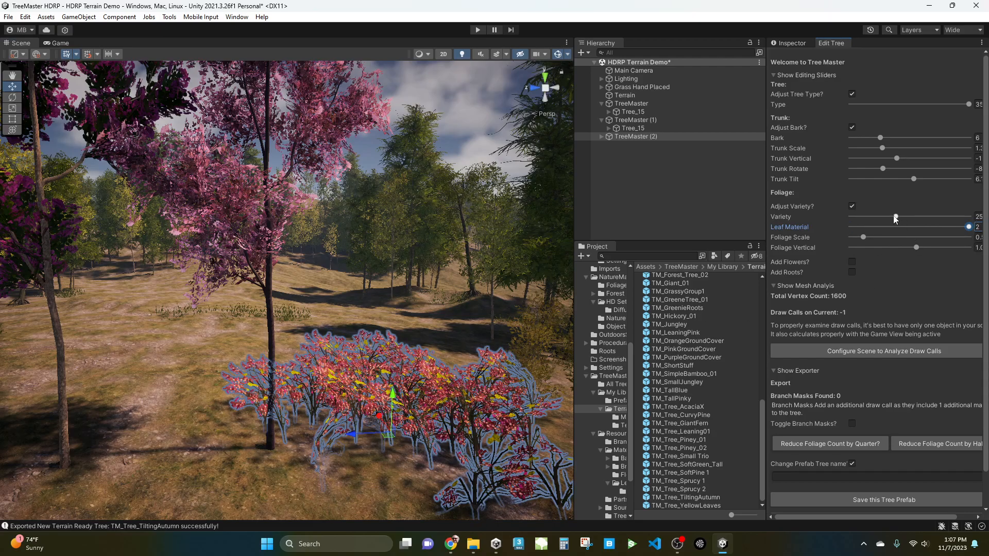
drag(897, 218, 854, 225)
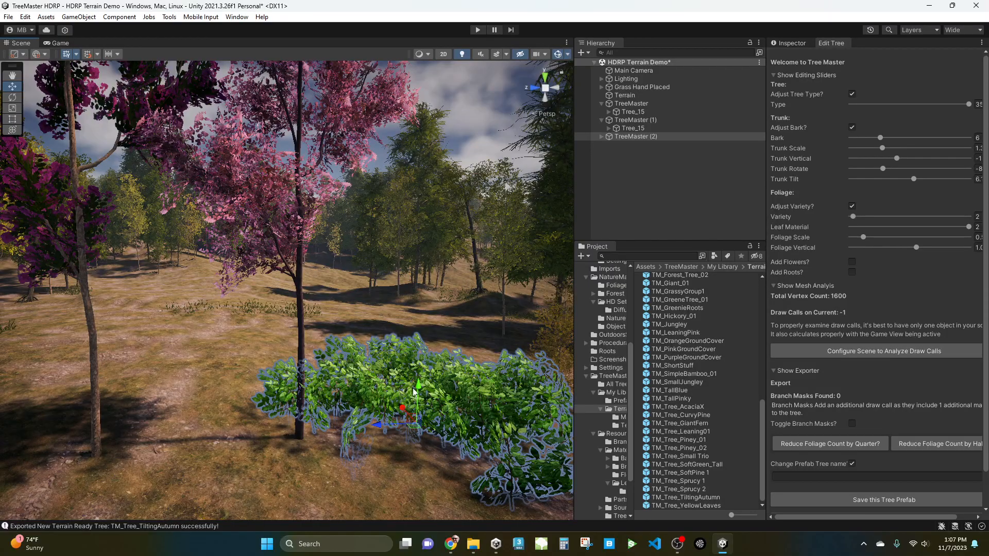
scroll(380, 367, down, 4)
scroll(378, 387, down, 2)
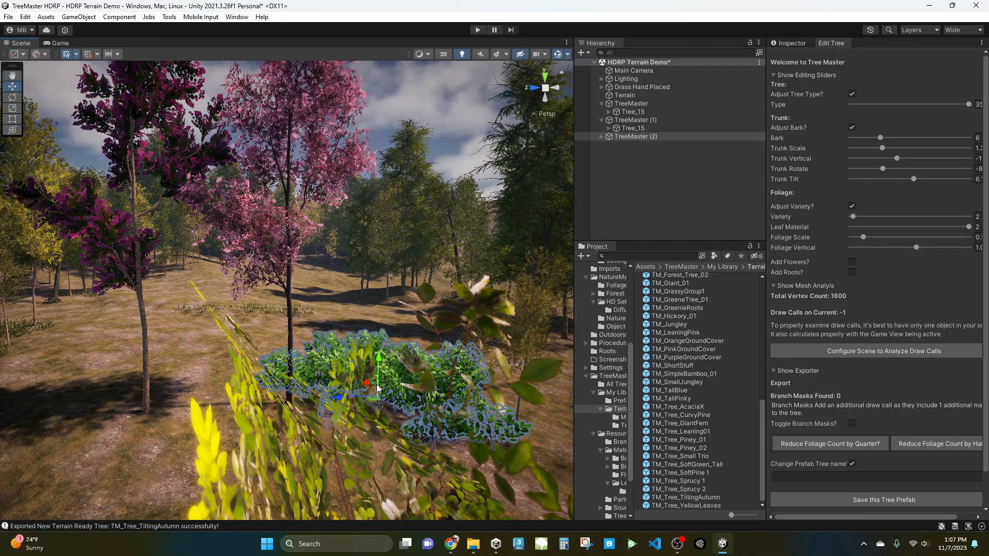
Examine the pink trees and the new bush in the scene from several angles.
middle_drag(356, 378, 305, 395)
scroll(427, 396, up, 3)
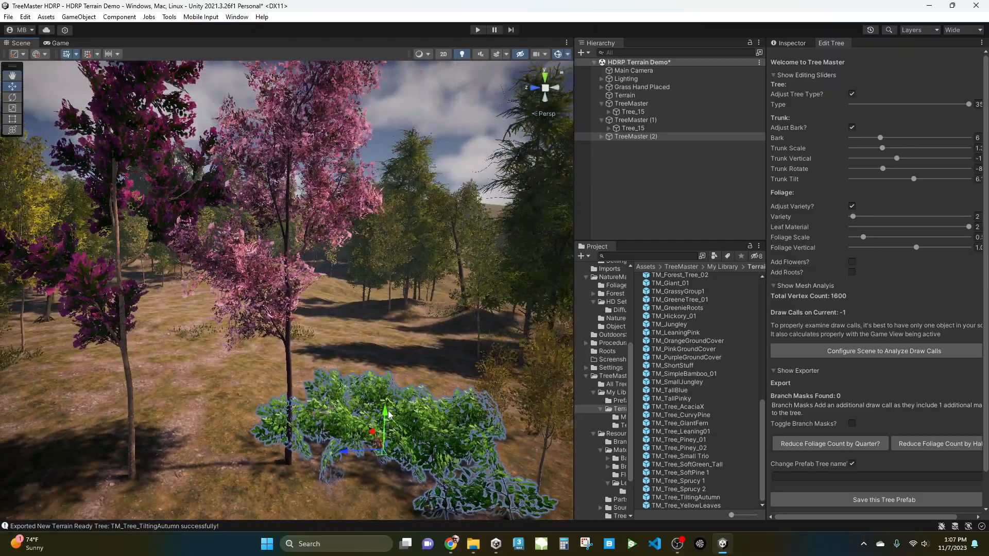
scroll(388, 408, down, 3)
middle_drag(386, 407, 329, 384)
right_drag(360, 365, 295, 391)
middle_drag(459, 411, 440, 417)
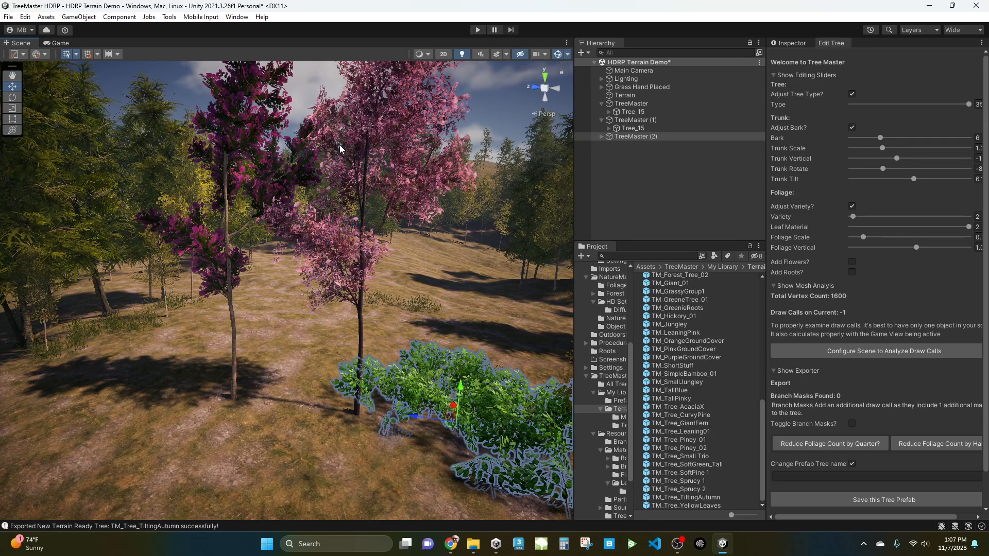
mouse_move(397, 391)
right_down()
mouse_move(432, 407)
mouse_move(392, 388)
right_up()
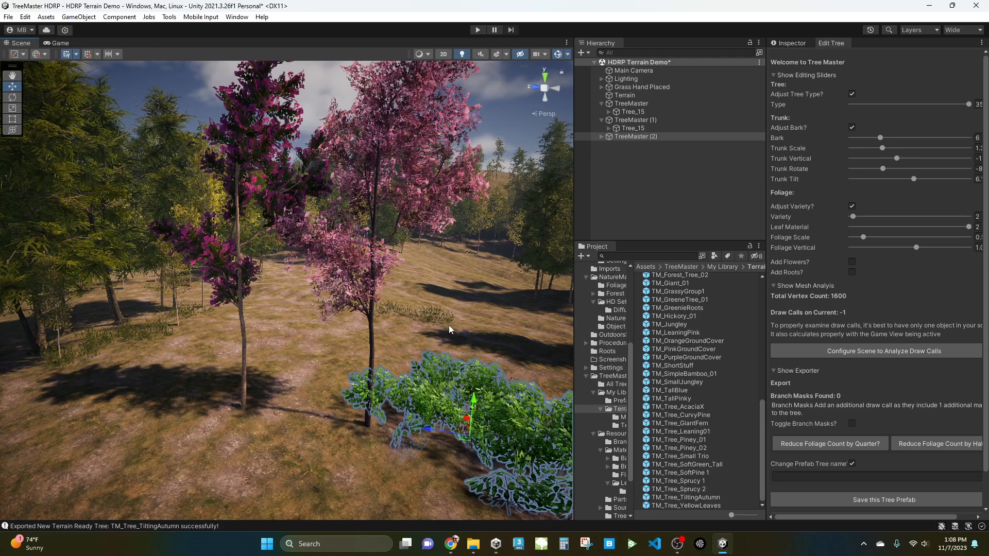
right_drag(434, 357, 460, 453)
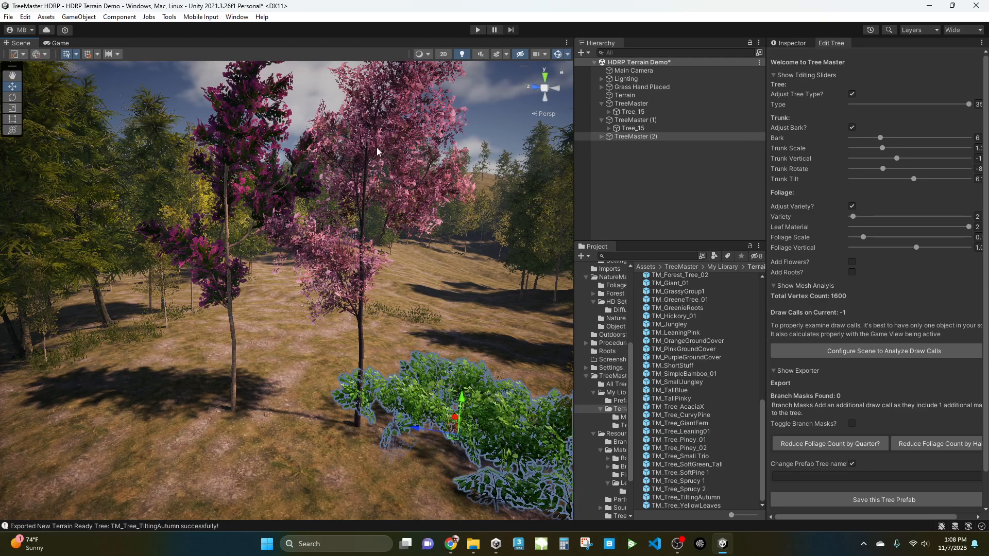
Select TreeMaster (1) and turn off its tree type and bark adjustments.
click(632, 120)
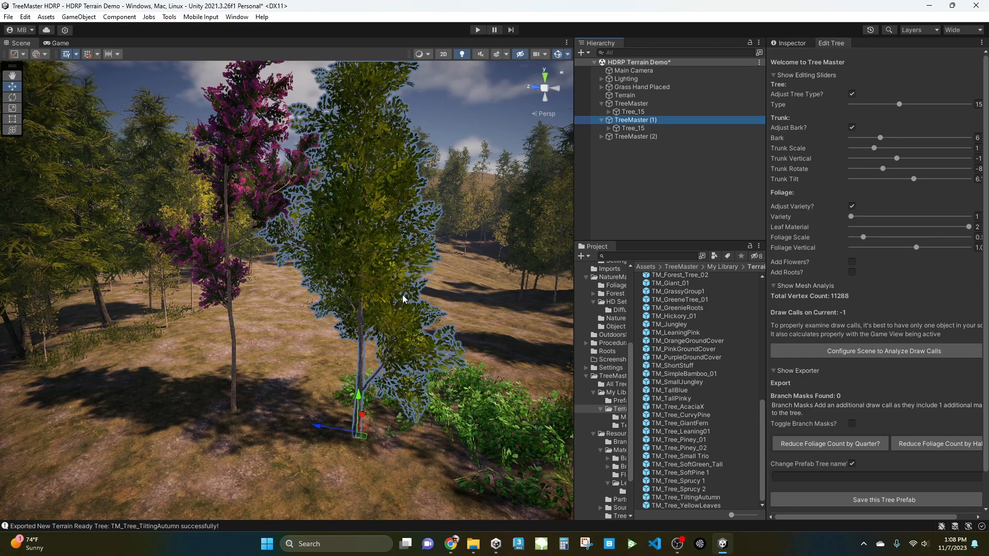
click(853, 206)
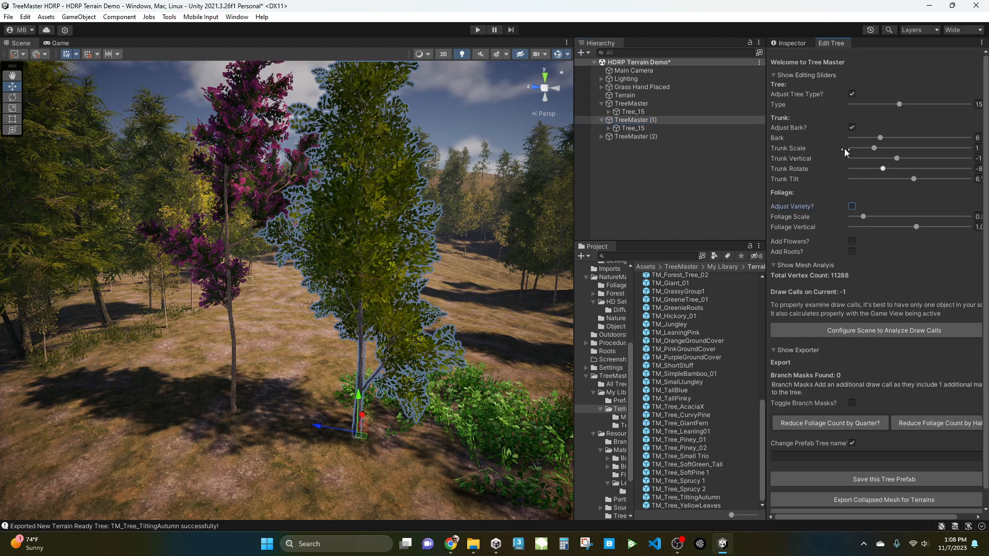
click(851, 94)
click(852, 118)
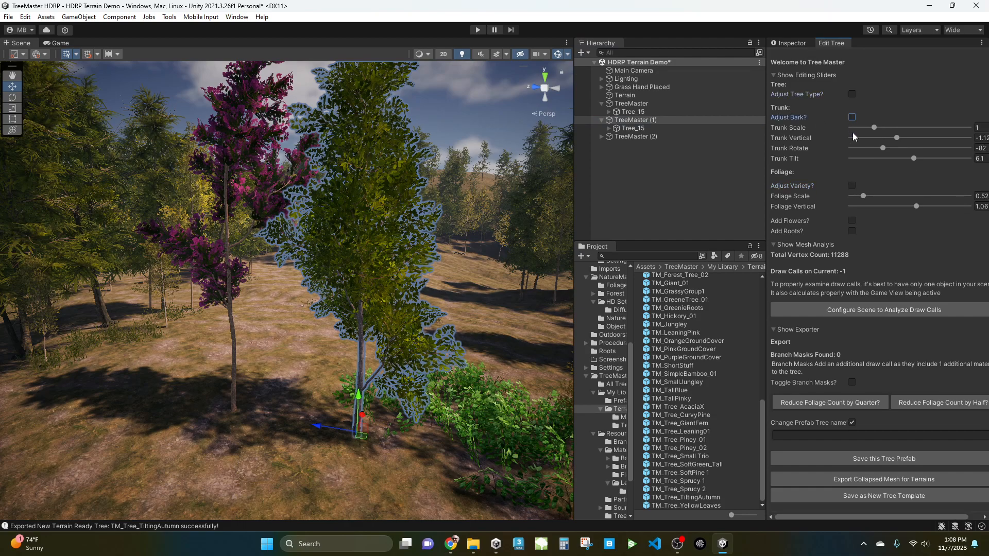
Re-enable foliage variety on TreeMaster (1) and set its Leaf Material and Variety both to 1.
click(852, 186)
drag(905, 206, 787, 227)
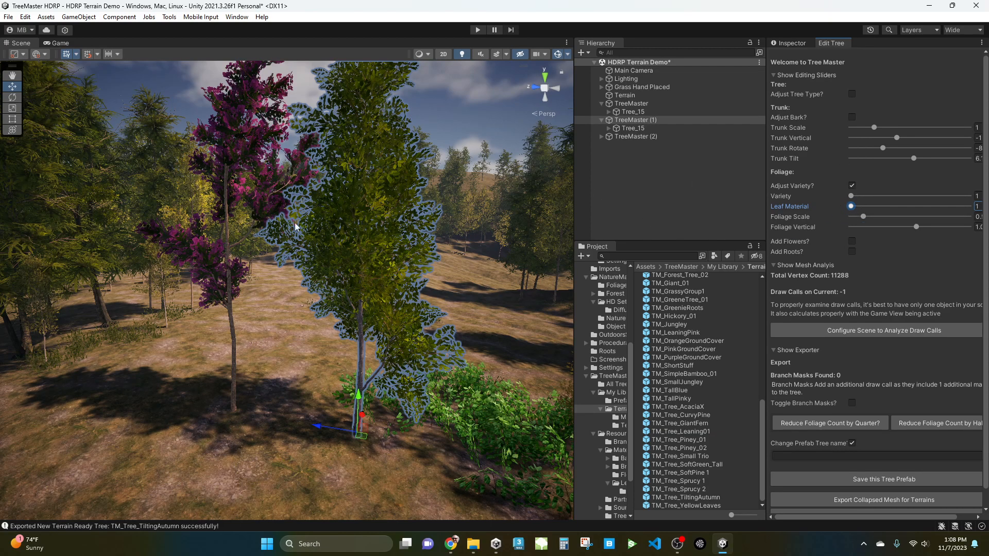
drag(855, 194, 814, 214)
Select TreeMaster (2), enable tree type adjustment and set Type to 32.
middle_drag(440, 376, 438, 392)
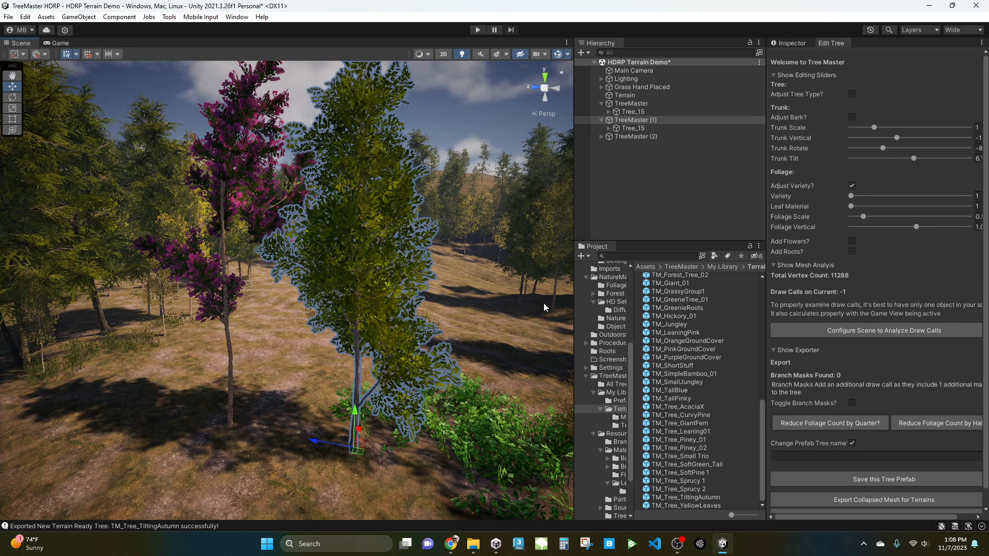
click(483, 427)
click(641, 137)
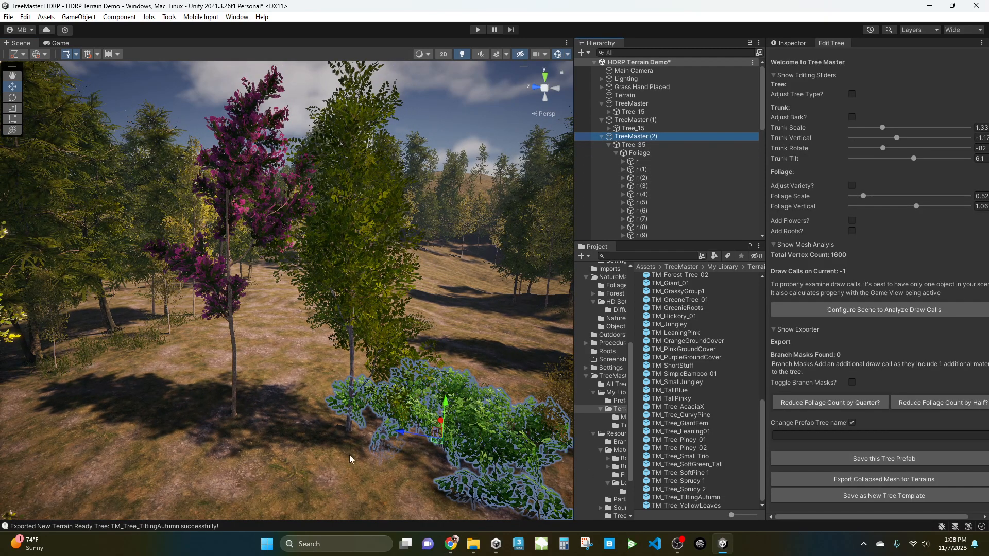
middle_drag(464, 415, 435, 323)
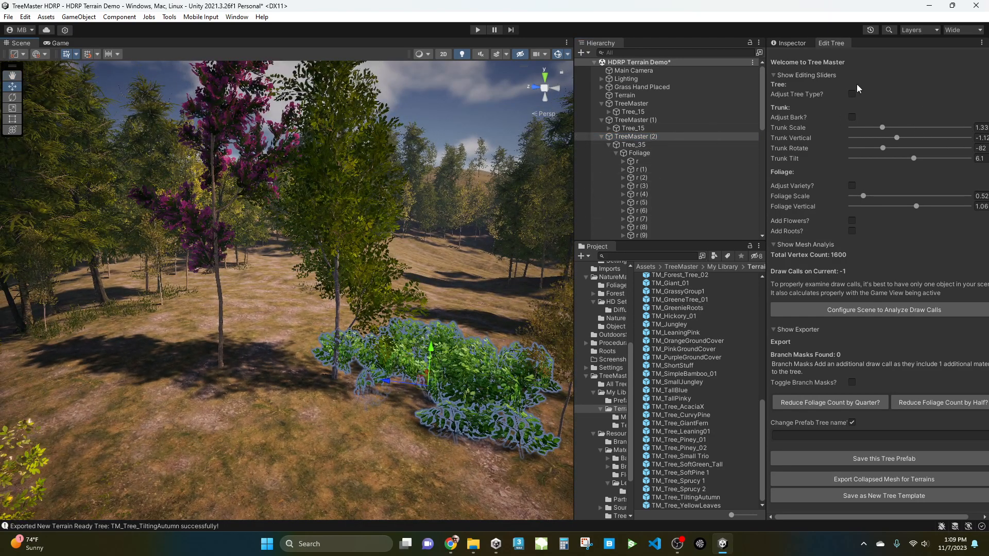
click(852, 94)
drag(965, 105, 957, 105)
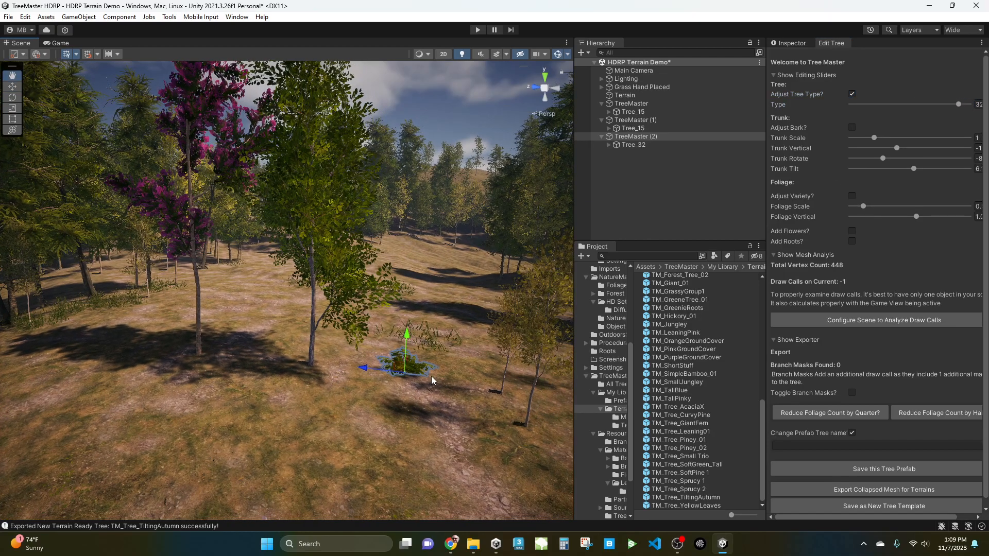
Enable foliage variety on the small plant, adjust its foliage scale and set Variety to 24.
key(f)
alt+drag(380, 343, 438, 412)
alt+right_drag(360, 338, 386, 353)
alt+drag(386, 352, 503, 321)
alt+drag(401, 415, 874, 282)
drag(864, 206, 909, 215)
click(852, 196)
alt+drag(344, 374, 68, 328)
drag(907, 206, 895, 211)
mouse_move(502, 301)
alt+mouse_down()
mouse_move(509, 272)
mouse_move(510, 309)
alt+mouse_up()
Select all leaf objects under the plant's Foliage and duplicate them, moving the copy aside.
click(607, 146)
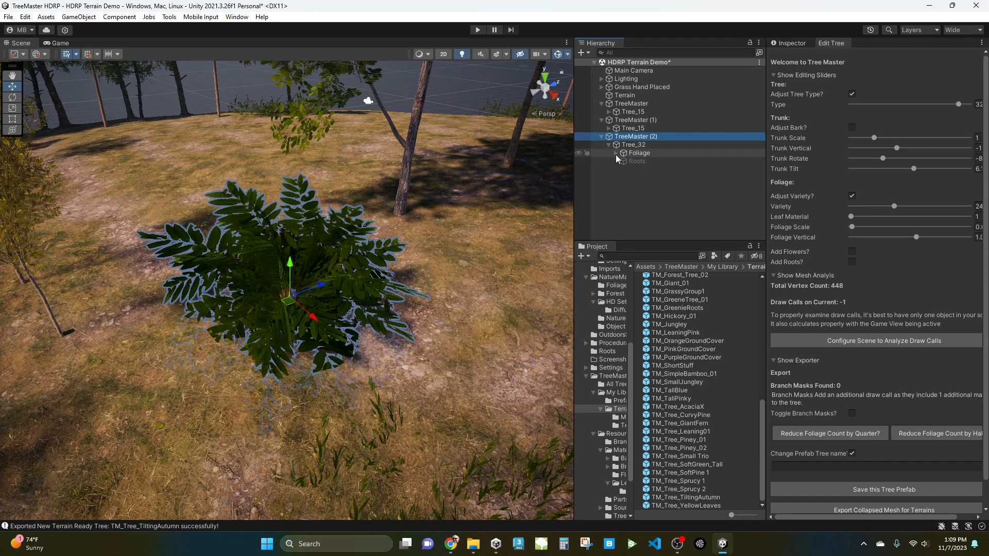
click(616, 154)
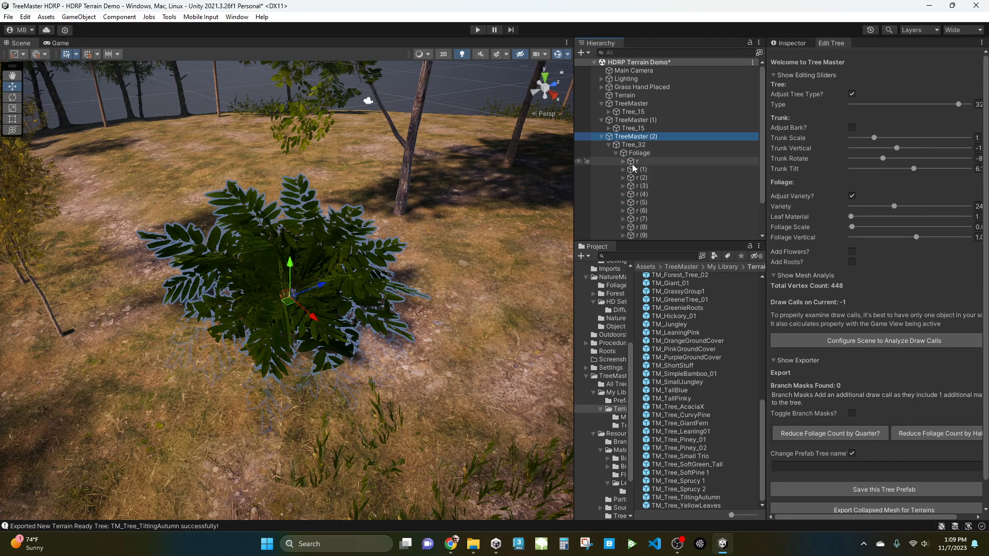
scroll(645, 159, down, 2)
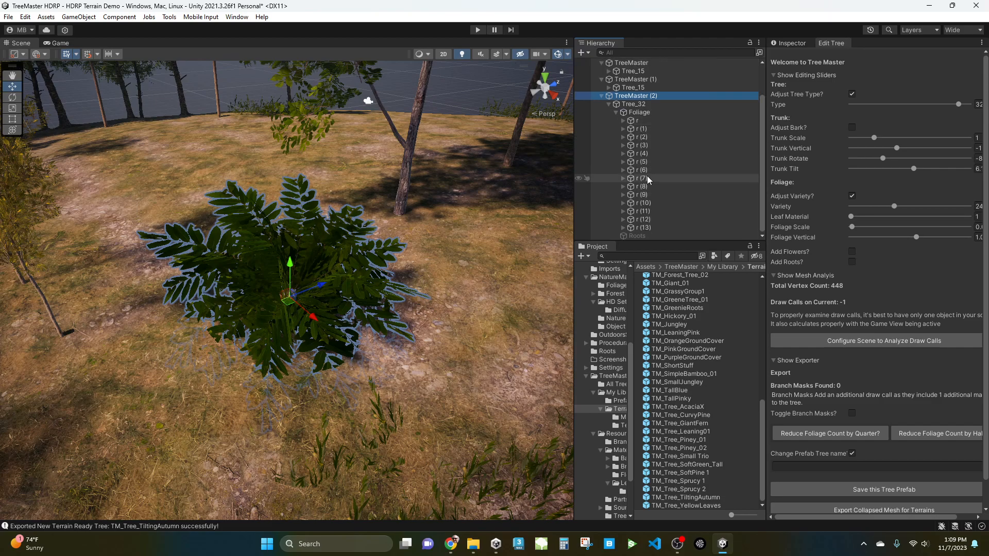
click(640, 123)
ctrl+click(648, 228)
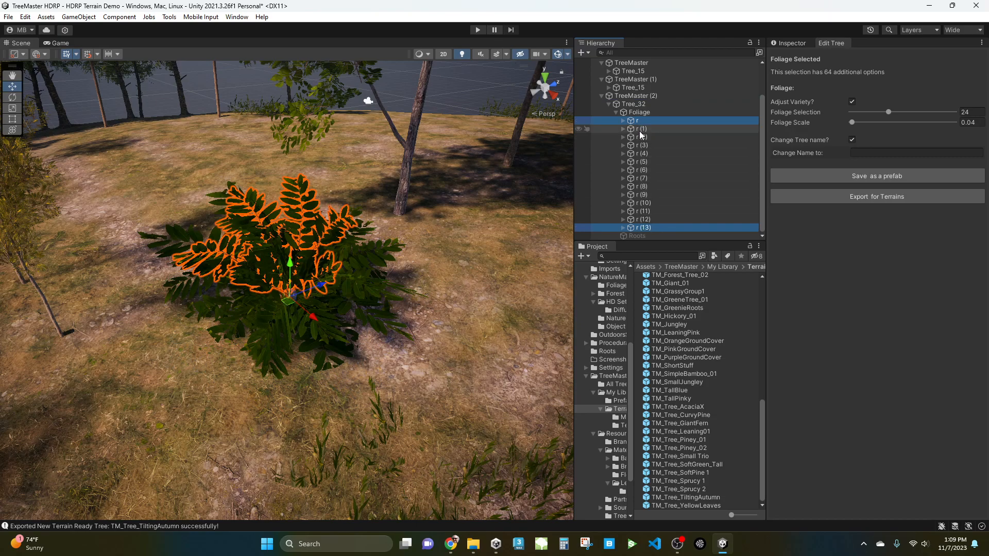
ctrl+click(647, 227)
shift+click(647, 227)
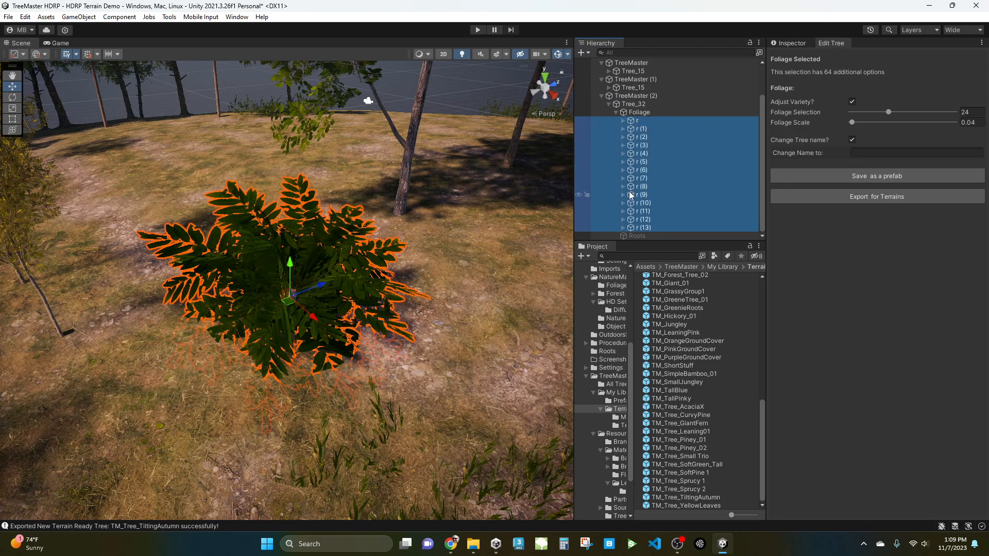
middle_drag(418, 328, 428, 326)
scroll(357, 361, down, 8)
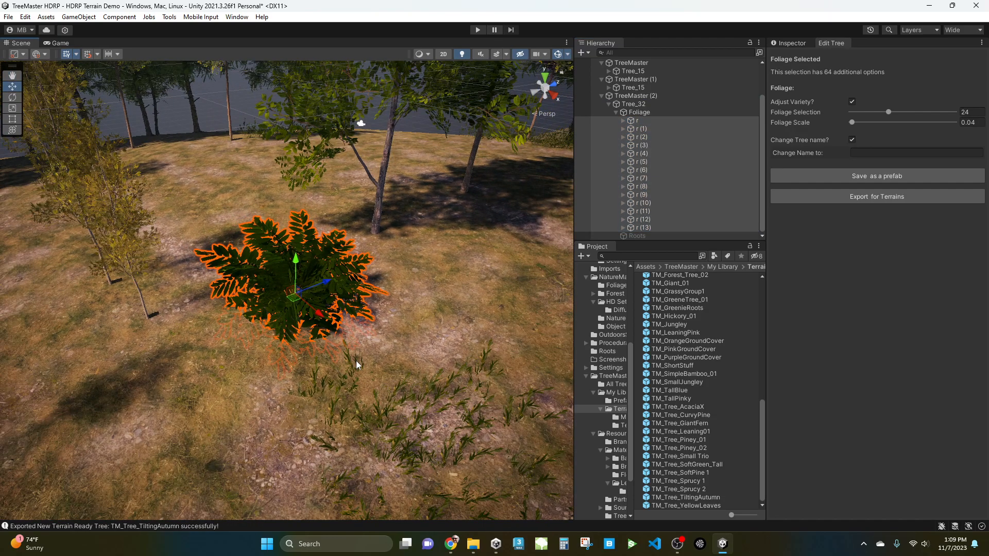
key(ctrl+d)
drag(288, 302, 380, 333)
Rotate the copied leaves, then duplicate them again and move, rotate and scale the new copy into another clump.
key(r)
key(e)
key(ctrl+d)
key(w)
drag(453, 320, 185, 389)
alt+drag(288, 371, 382, 309)
key(e)
drag(279, 352, 231, 366)
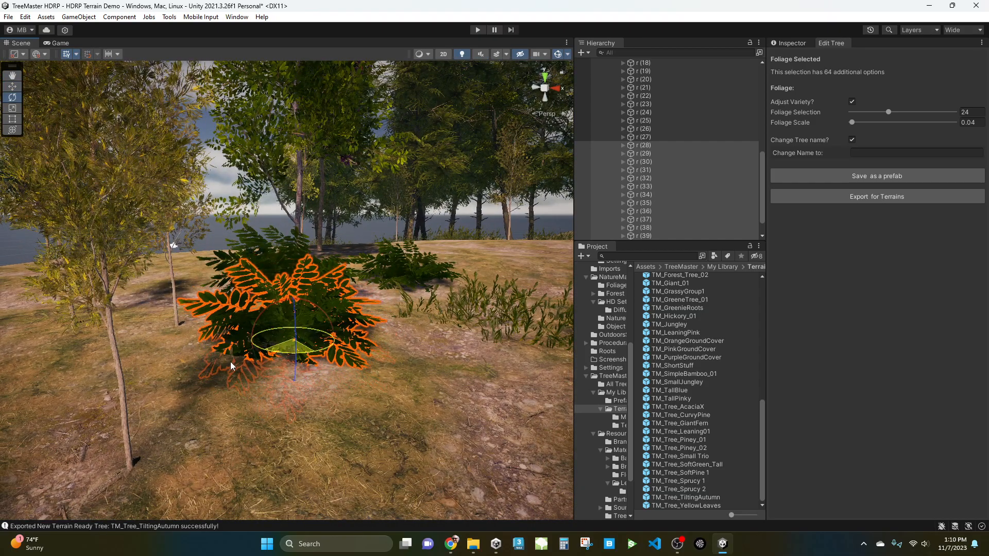
key(r)
drag(292, 338, 286, 342)
alt+drag(382, 341, 332, 387)
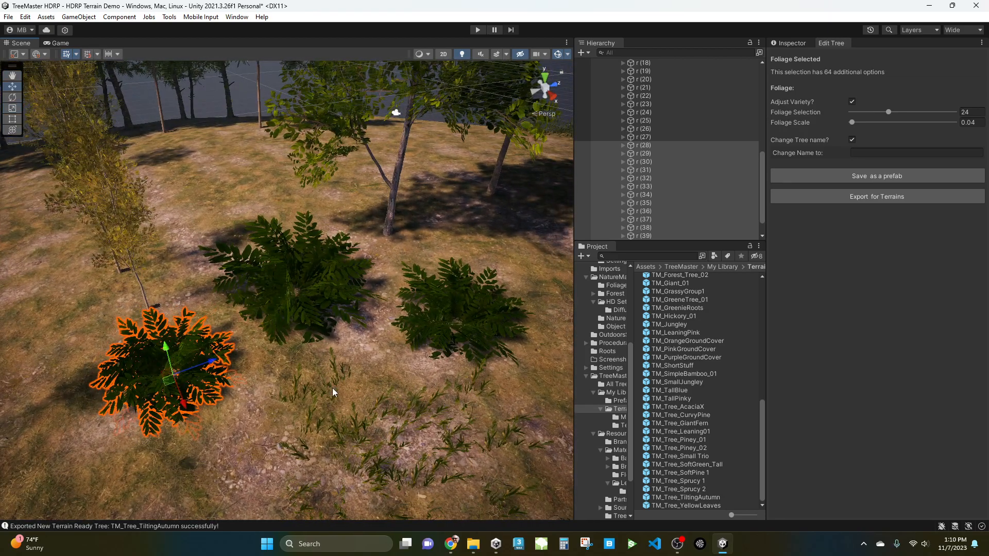
drag(181, 382, 190, 243)
Inspect the arrangement of the leaf clumps around the plant from several angles.
key(f)
scroll(234, 316, down, 4)
alt+drag(235, 316, 805, 275)
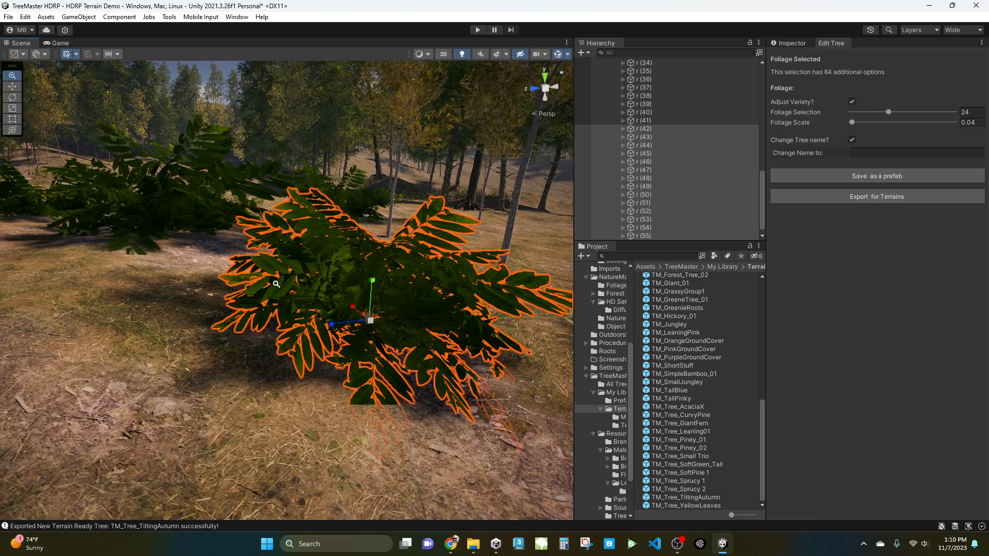
scroll(285, 292, down, 6)
alt+drag(355, 281, 364, 337)
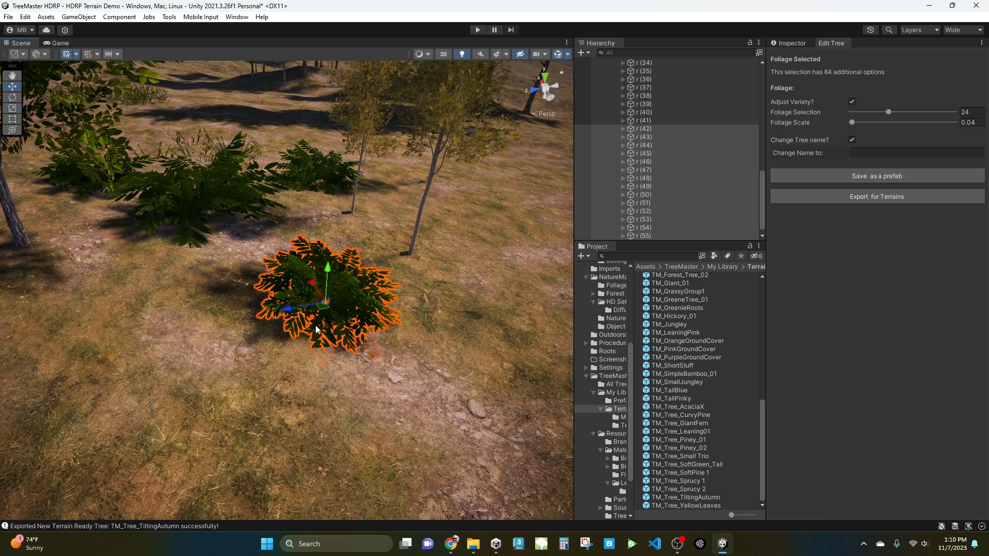
drag(320, 313, 276, 285)
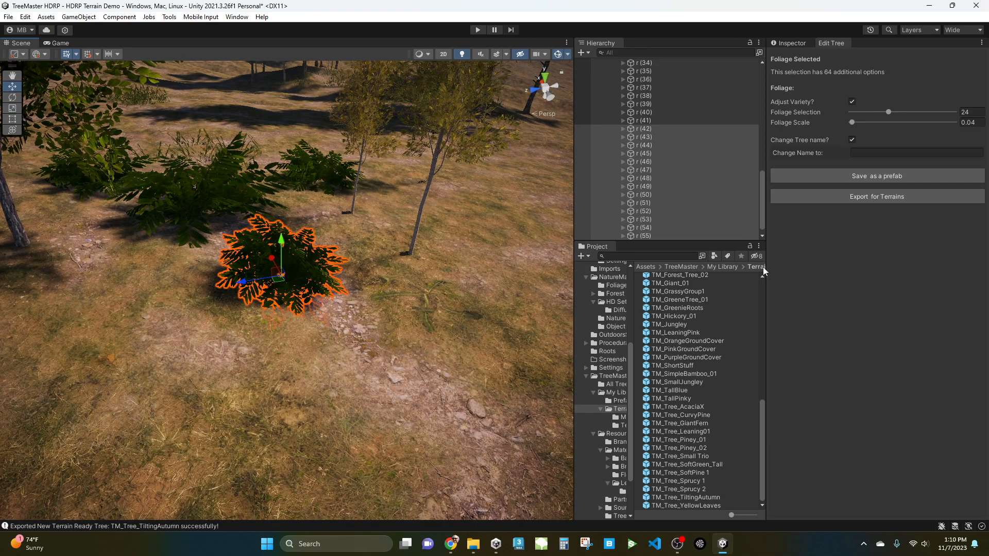
alt+drag(353, 294, 554, 294)
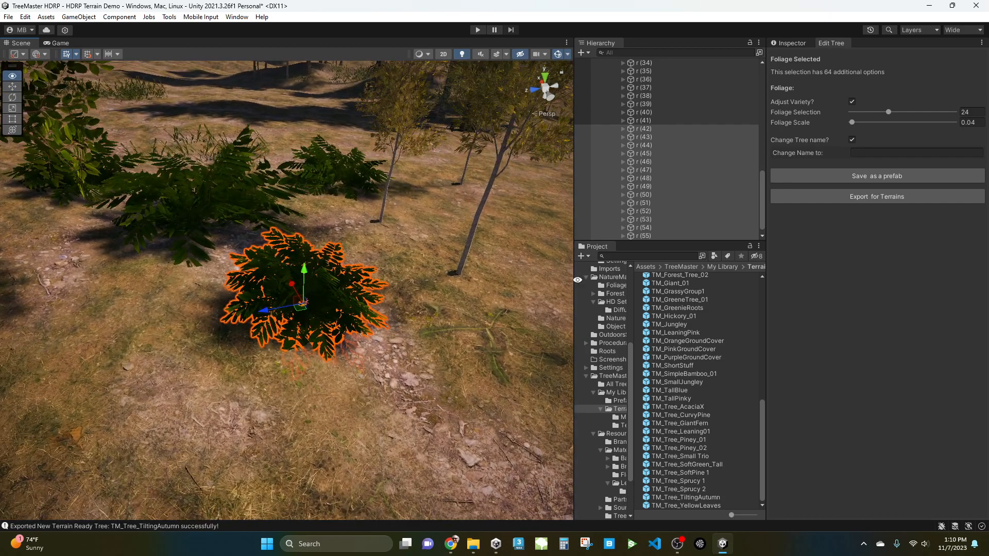
drag(762, 181, 764, 91)
click(615, 106)
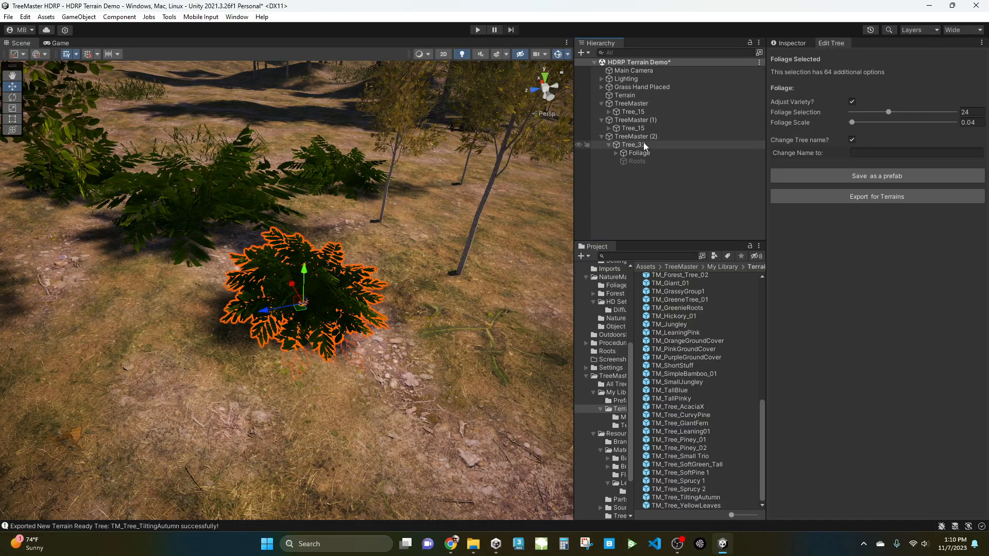
click(632, 153)
middle_drag(291, 289, 362, 352)
alt+drag(362, 352, 388, 430)
middle_drag(388, 430, 380, 321)
scroll(381, 322, down, 5)
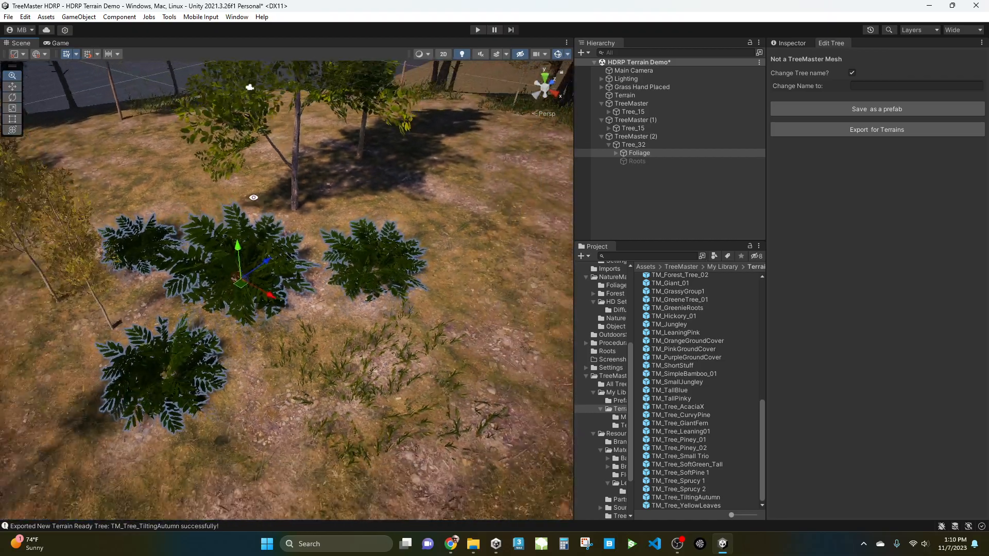
alt+drag(365, 331, 424, 355)
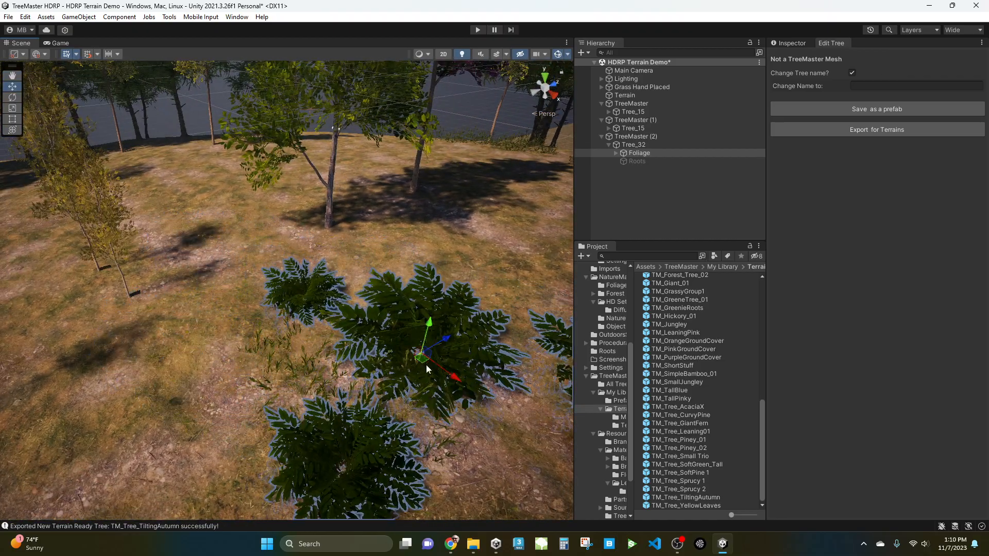
key(f)
alt+drag(363, 338, 340, 335)
middle_drag(340, 335, 435, 405)
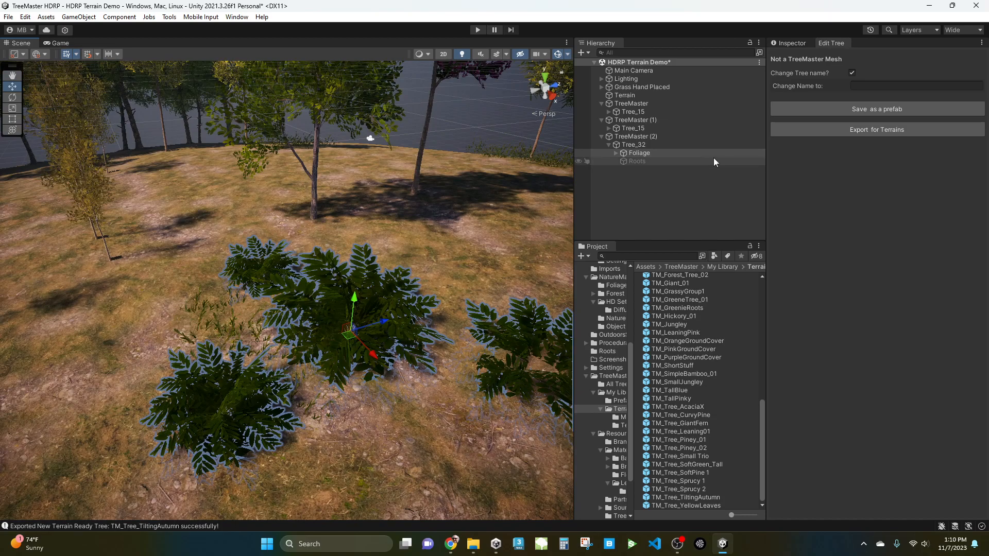
Select TreeMaster (2) and save the clustered plant as a new tree template.
click(635, 136)
alt+drag(388, 309, 166, 273)
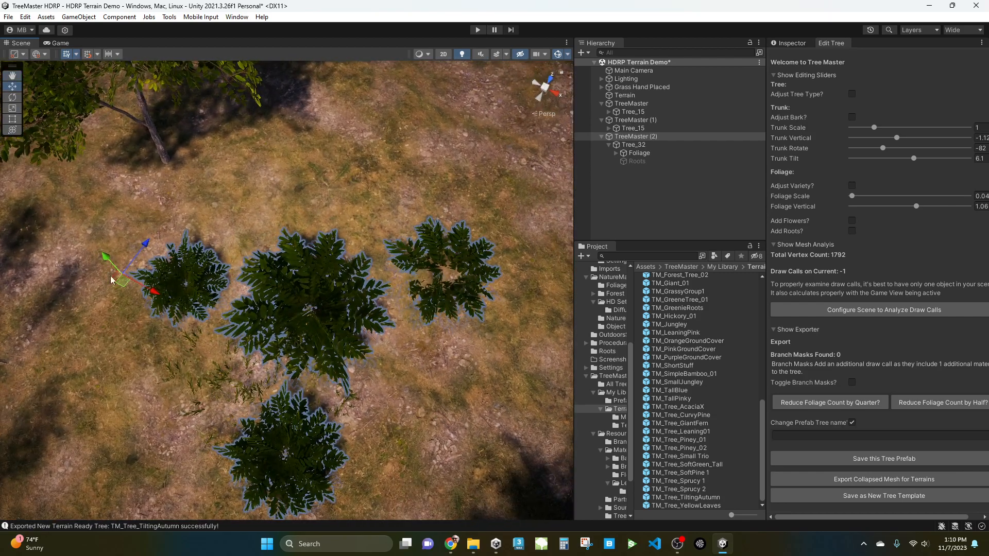
click(633, 144)
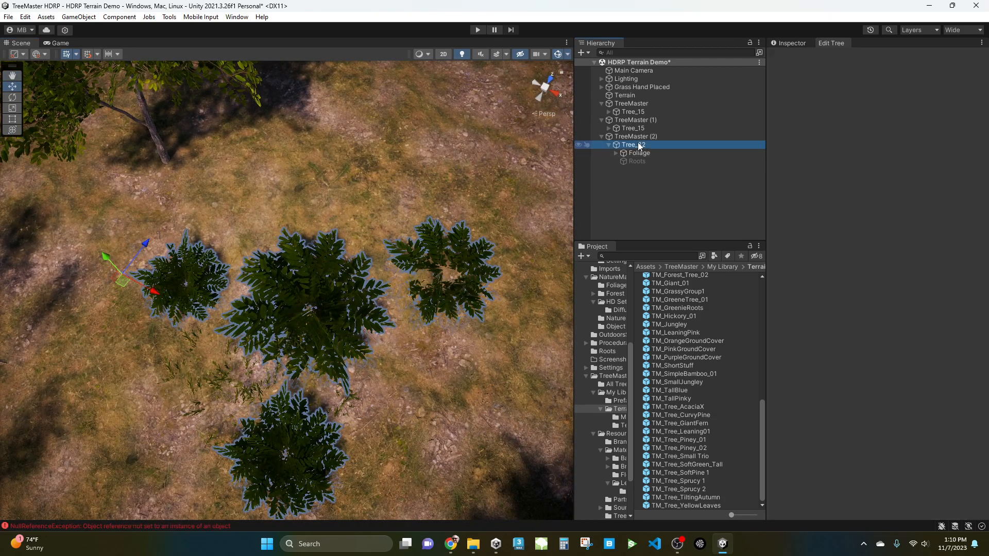
click(643, 153)
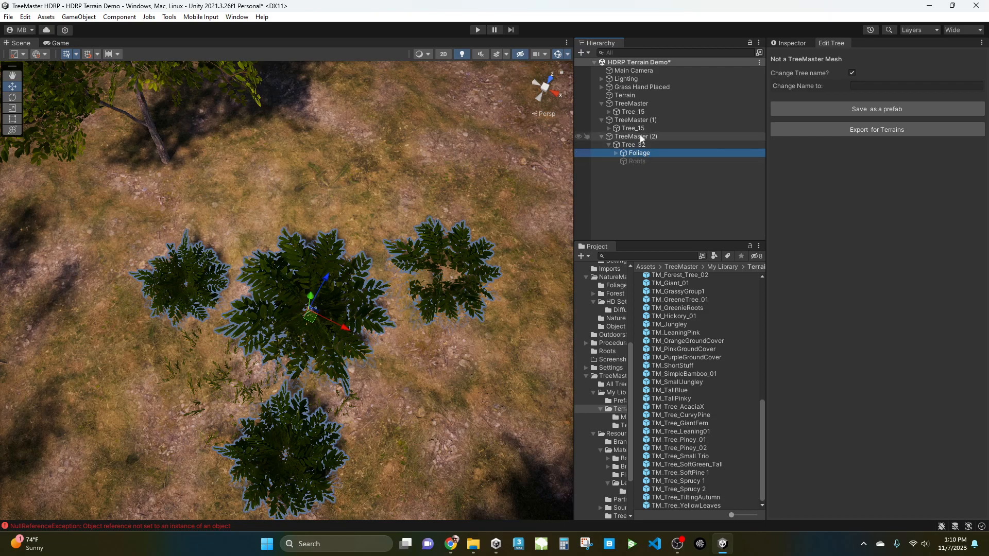
click(638, 136)
right_drag(248, 309, 262, 312)
key(x)
key(z)
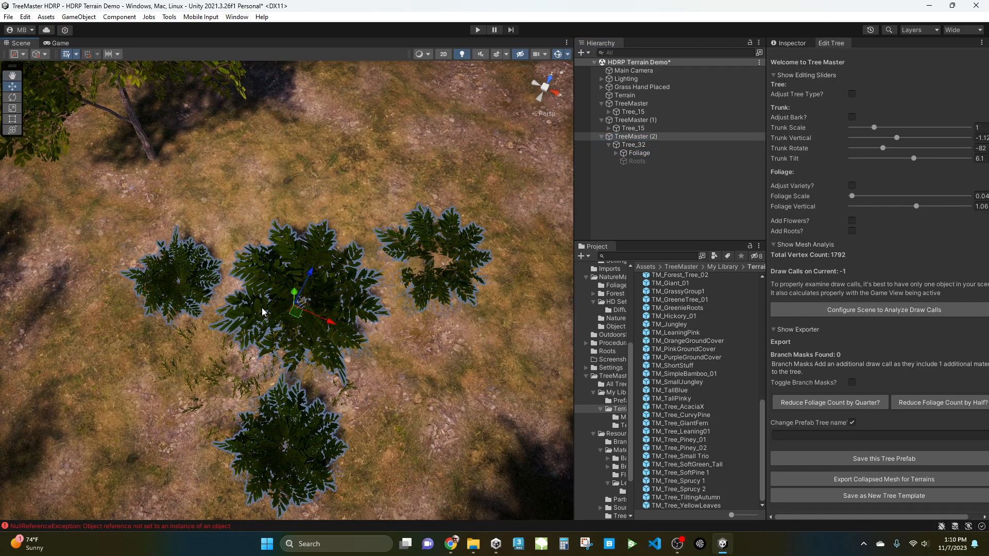
click(636, 155)
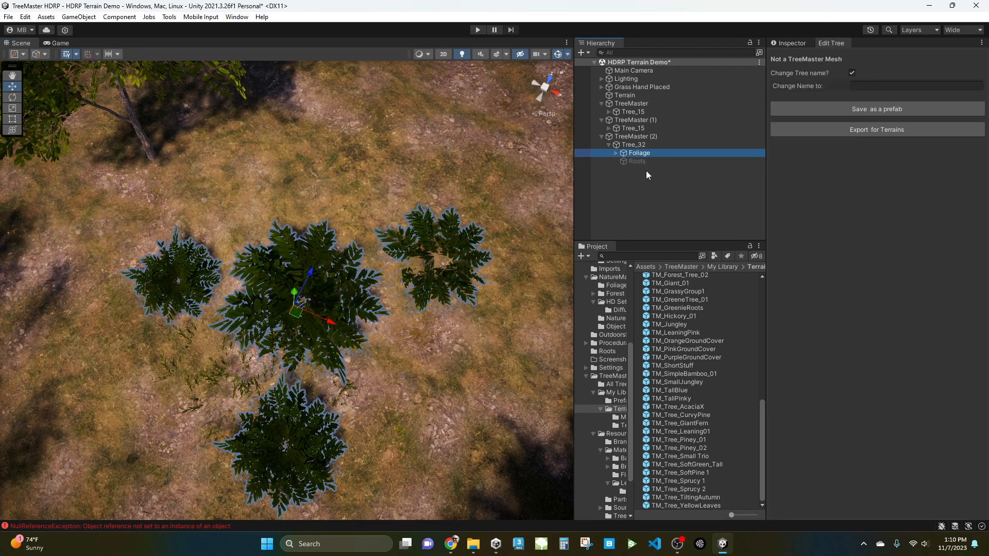
click(642, 137)
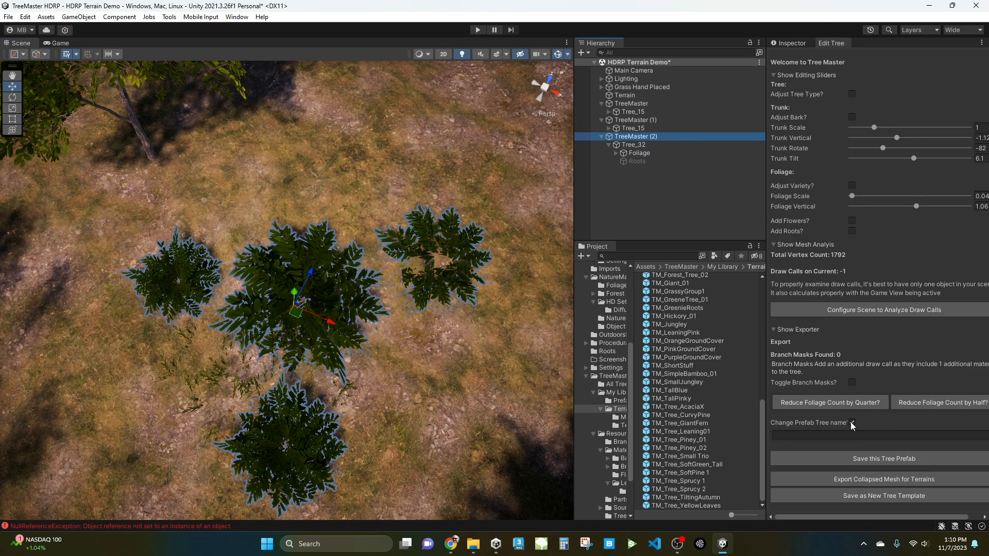
click(885, 496)
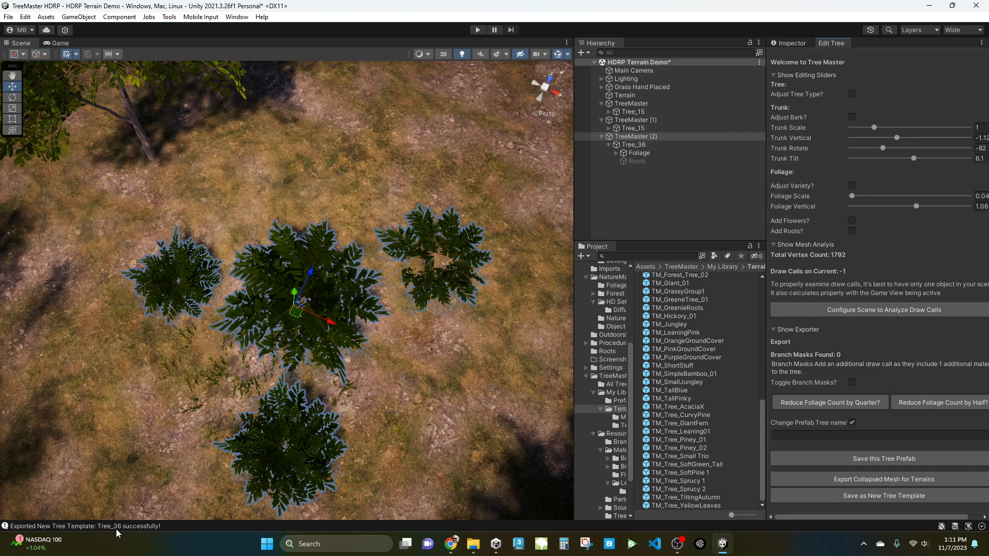
Enable Adjust Variety on the clustered plant and change its leaf variety.
alt+drag(394, 389, 400, 270)
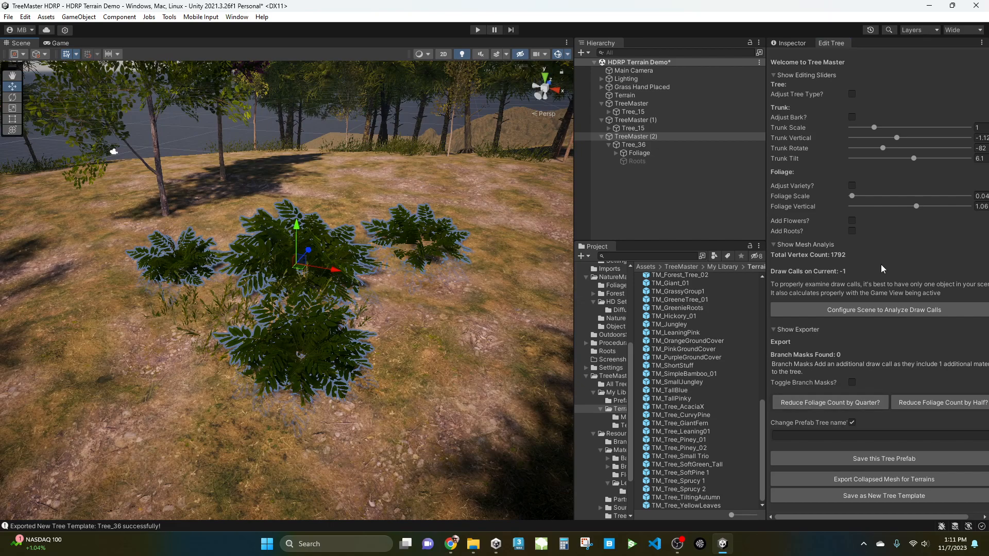
click(852, 185)
mouse_move(872, 196)
mouse_down()
mouse_move(885, 197)
mouse_move(871, 192)
mouse_up()
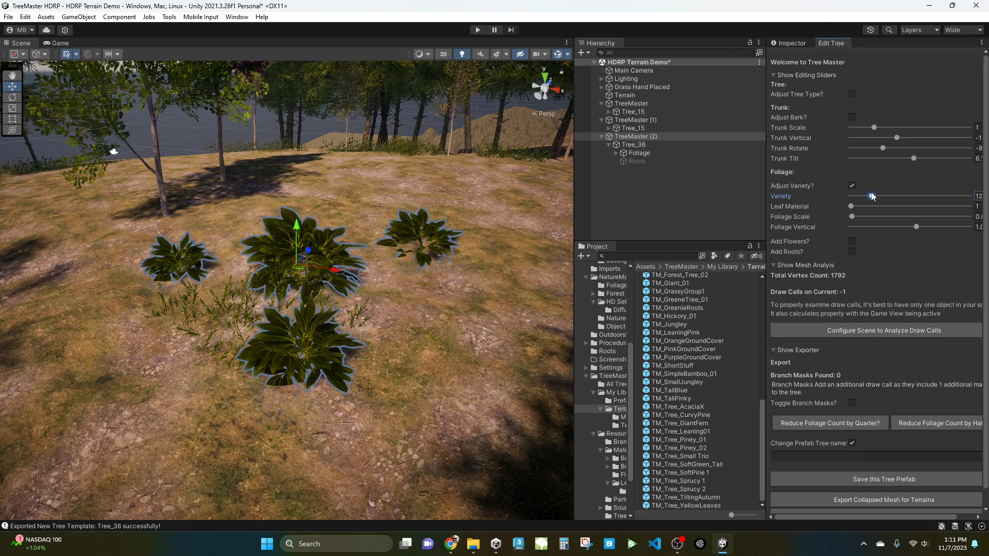
Delete all three TreeMaster objects from the scene.
click(653, 209)
click(645, 138)
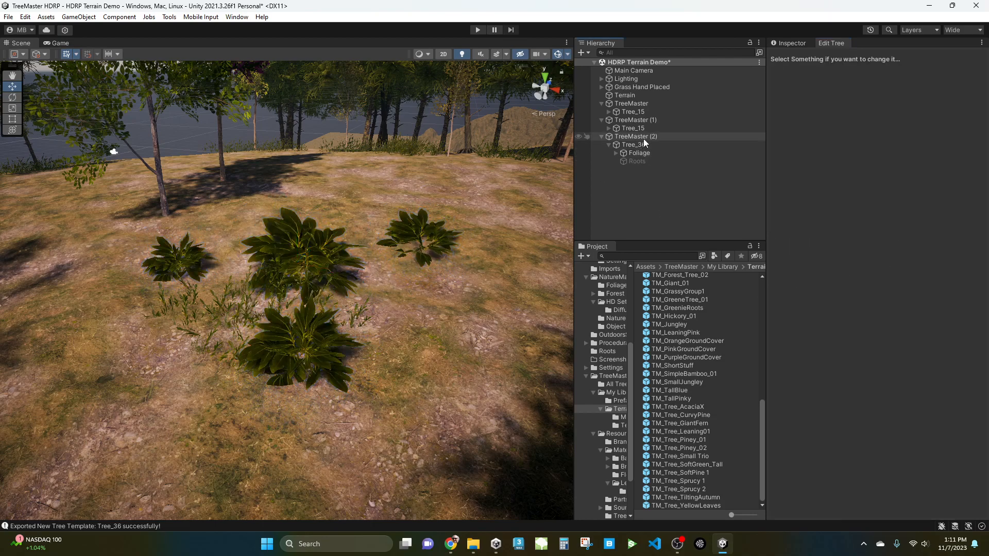
key(Delete)
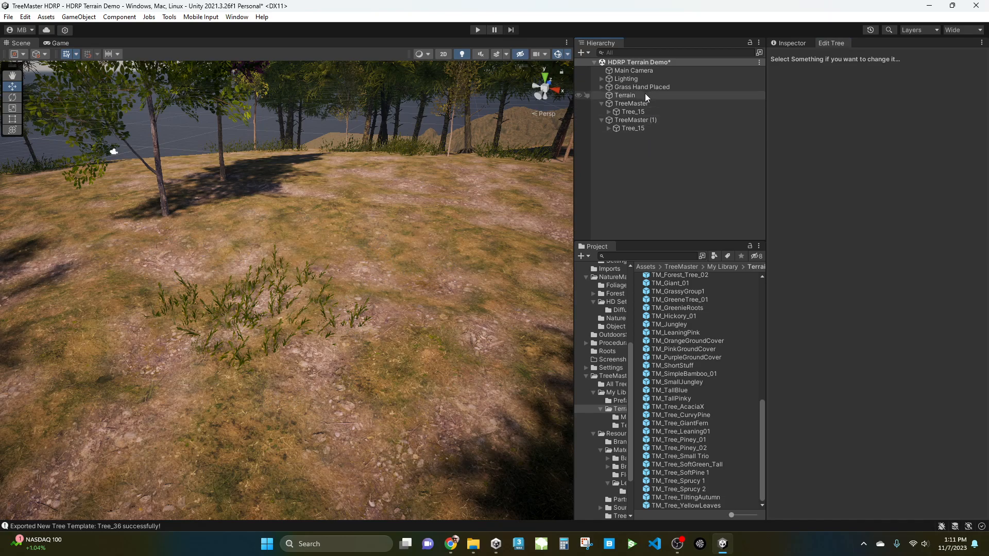
click(632, 103)
key(Delete)
click(648, 103)
key(Delete)
Create a new Tree Master Controller tree in the scene.
right_click(624, 133)
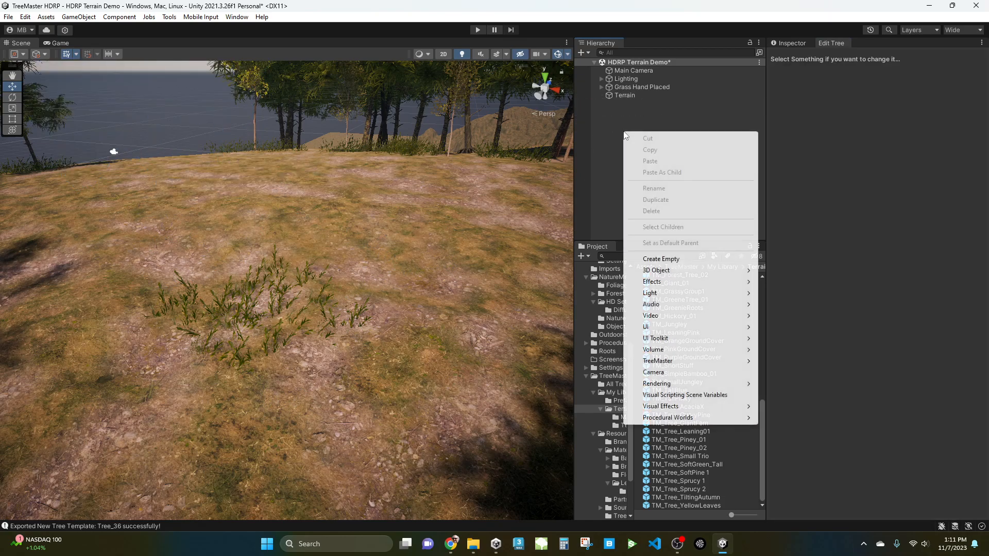
mouse_move(655, 360)
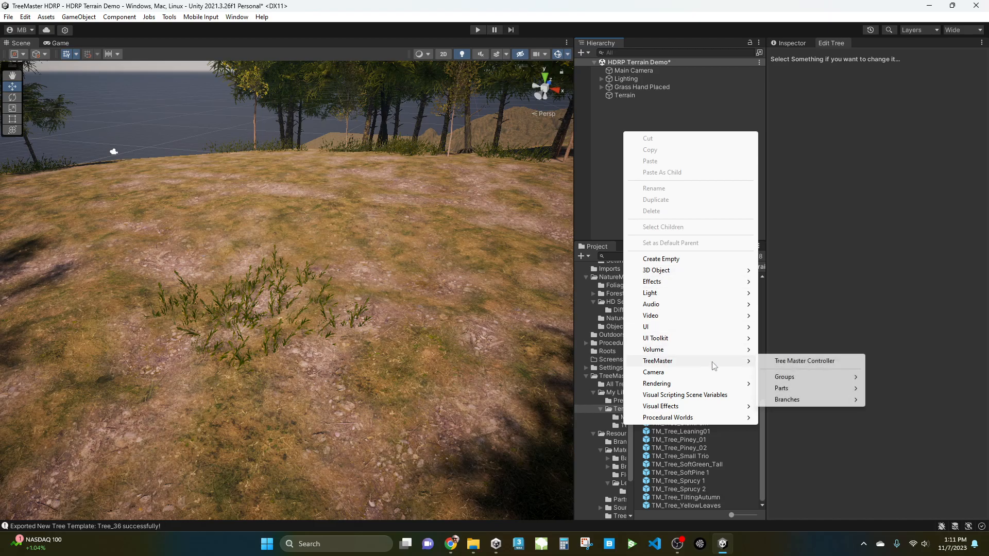
click(800, 363)
Add a Tree Master Controller to the new tree's trunk.
mouse_move(327, 271)
right_down()
mouse_move(677, 241)
mouse_move(423, 197)
right_up()
drag(411, 199, 221, 408)
right_drag(306, 364, 264, 375)
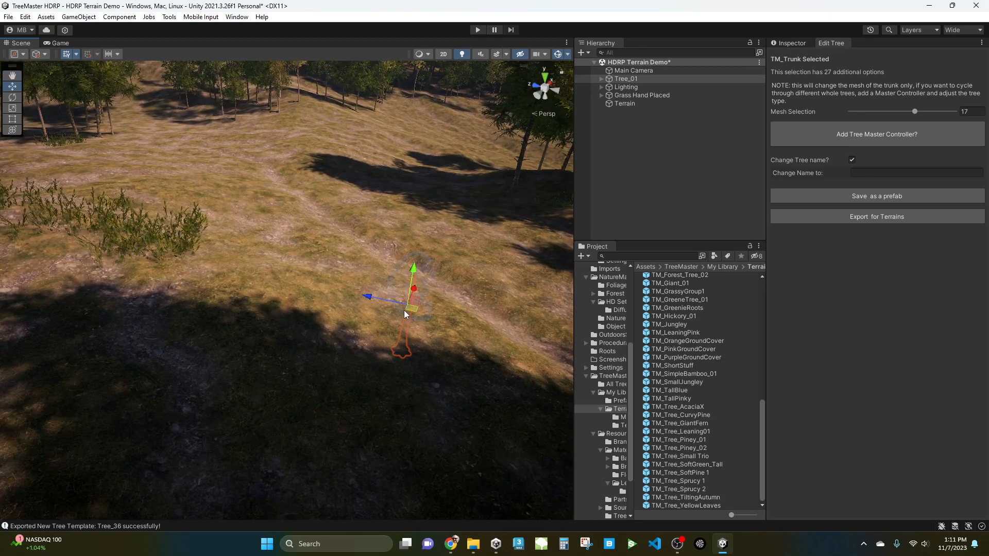
drag(397, 323, 251, 267)
drag(235, 220, 229, 160)
middle_drag(269, 276, 288, 314)
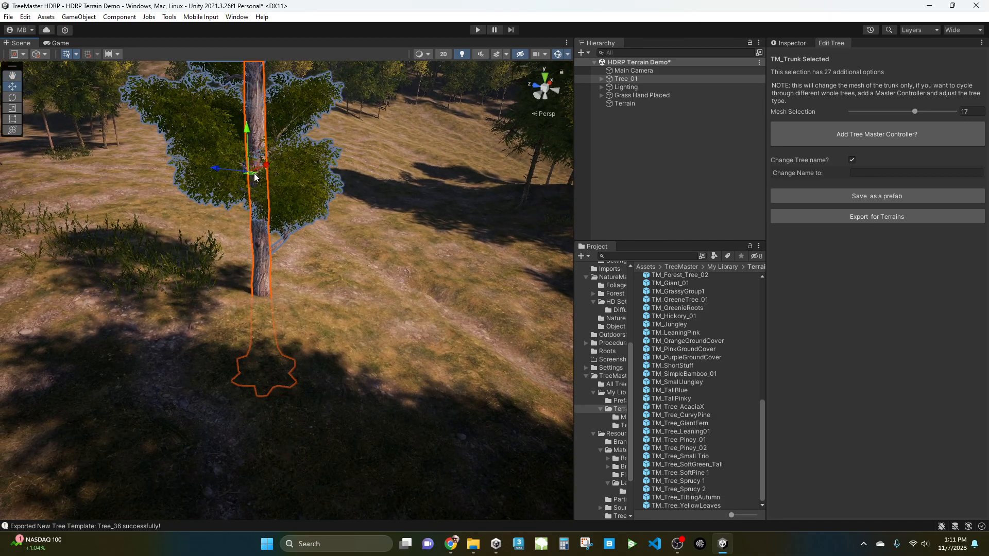
drag(264, 339, 261, 258)
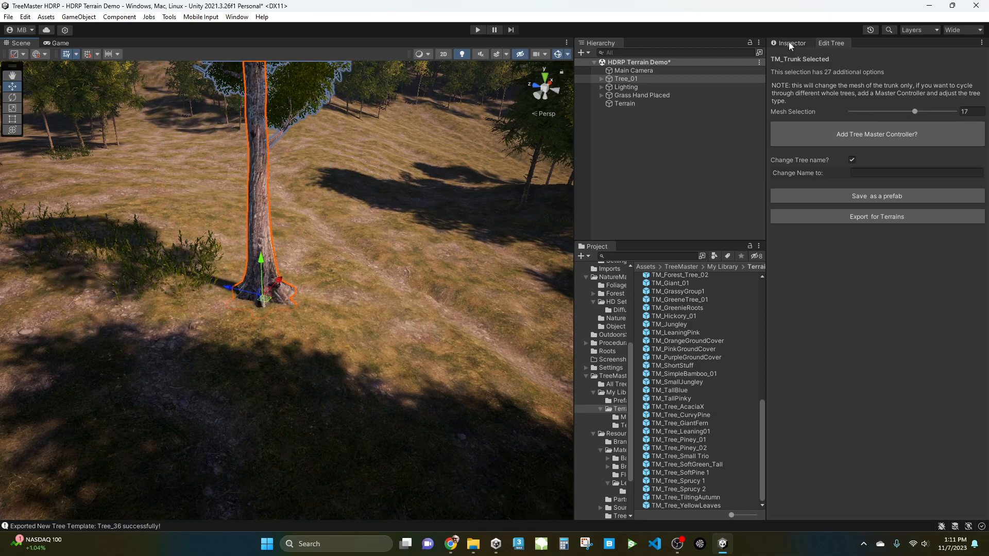
click(861, 133)
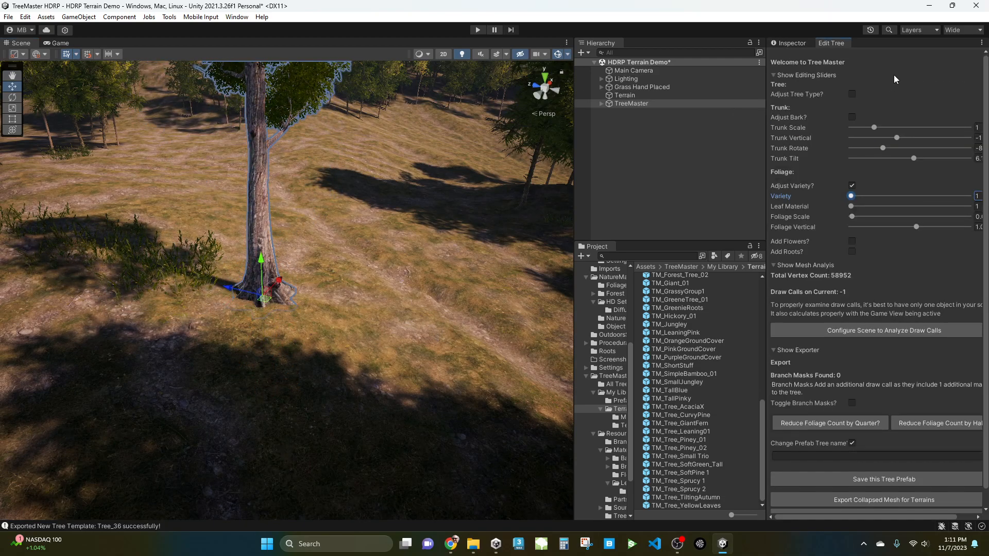
Enable Adjust Tree Type and set the tree Type to 36.
click(852, 94)
drag(950, 110, 982, 112)
alt+drag(358, 305, 379, 309)
scroll(304, 300, up, 4)
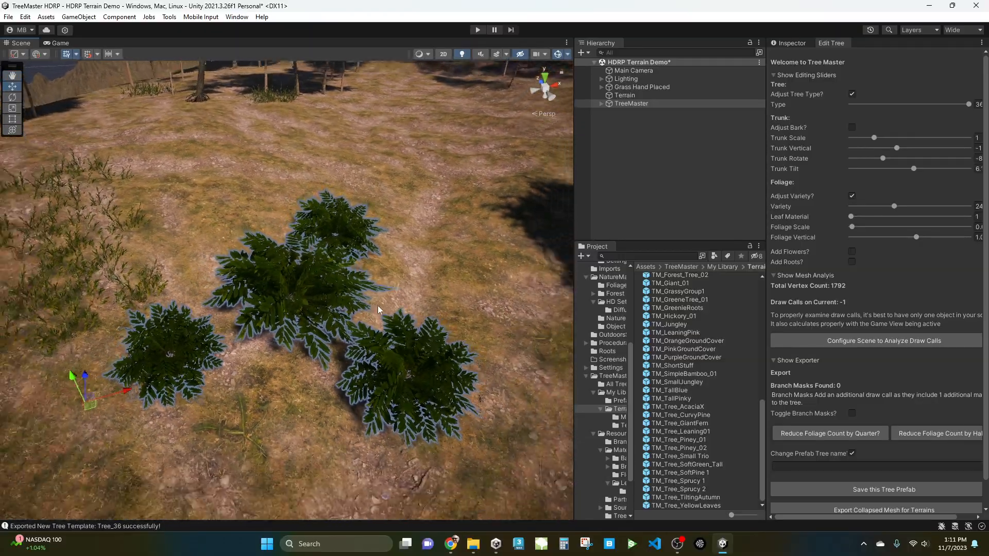
scroll(379, 310, down, 4)
middle_drag(409, 317, 418, 309)
scroll(408, 268, down, 4)
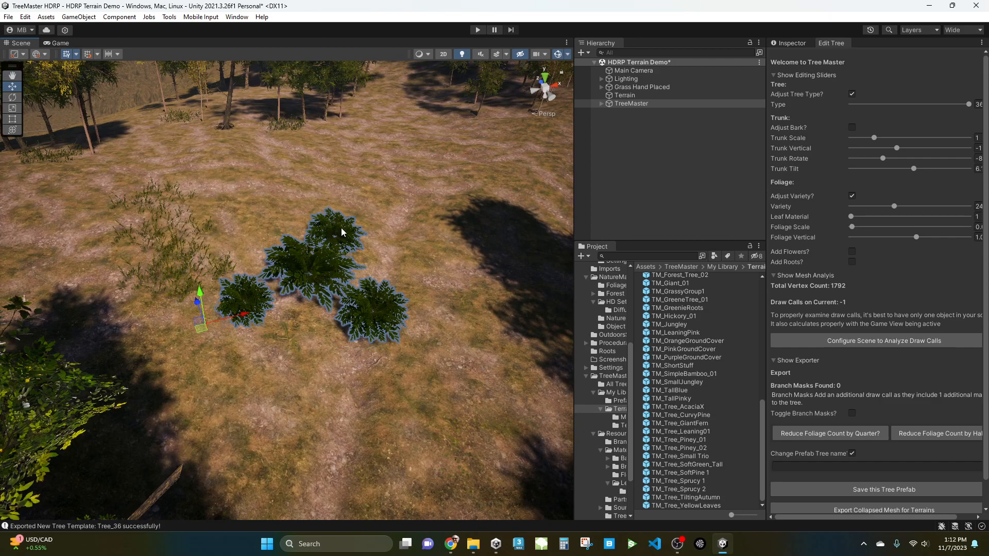